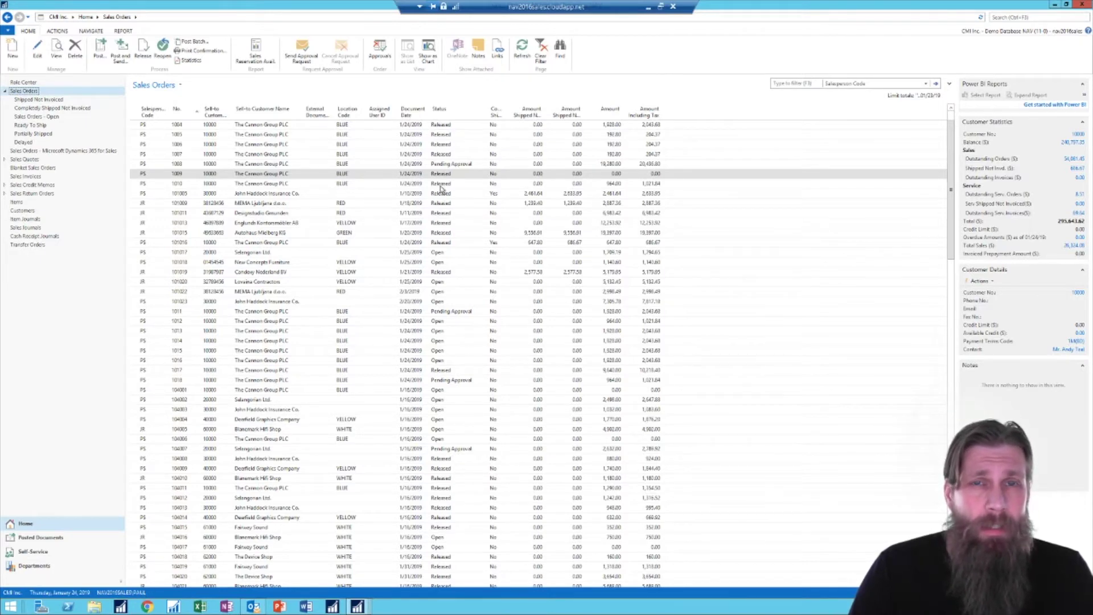
click(16, 609)
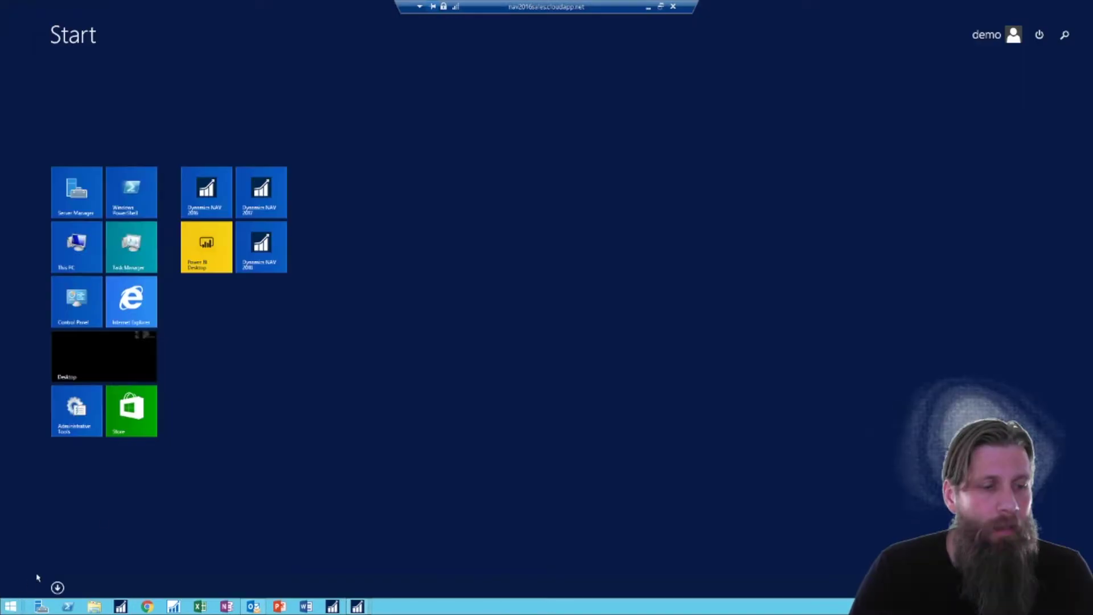
right_click(255, 251)
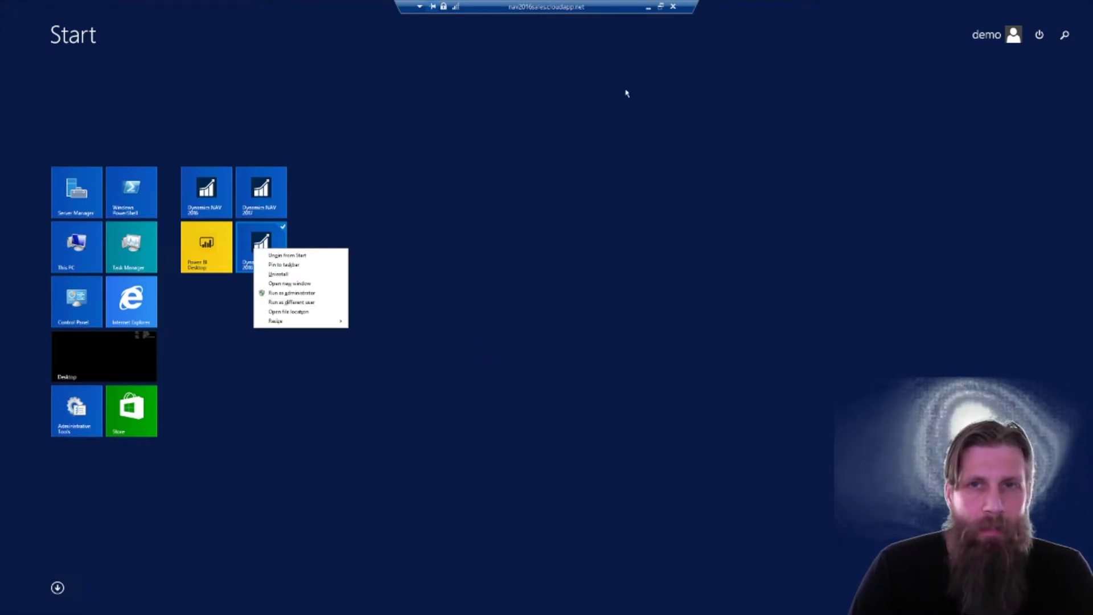
click(462, 165)
key(super)
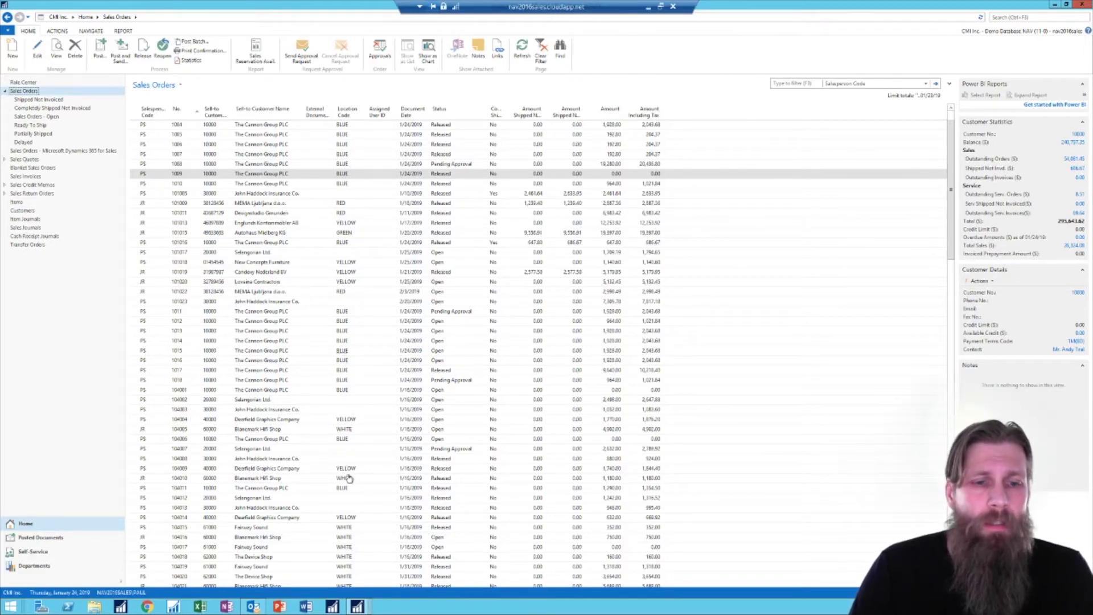
Switch to the Business Manager window and search for workflows to open the Workflows list.
mouse_move(357, 606)
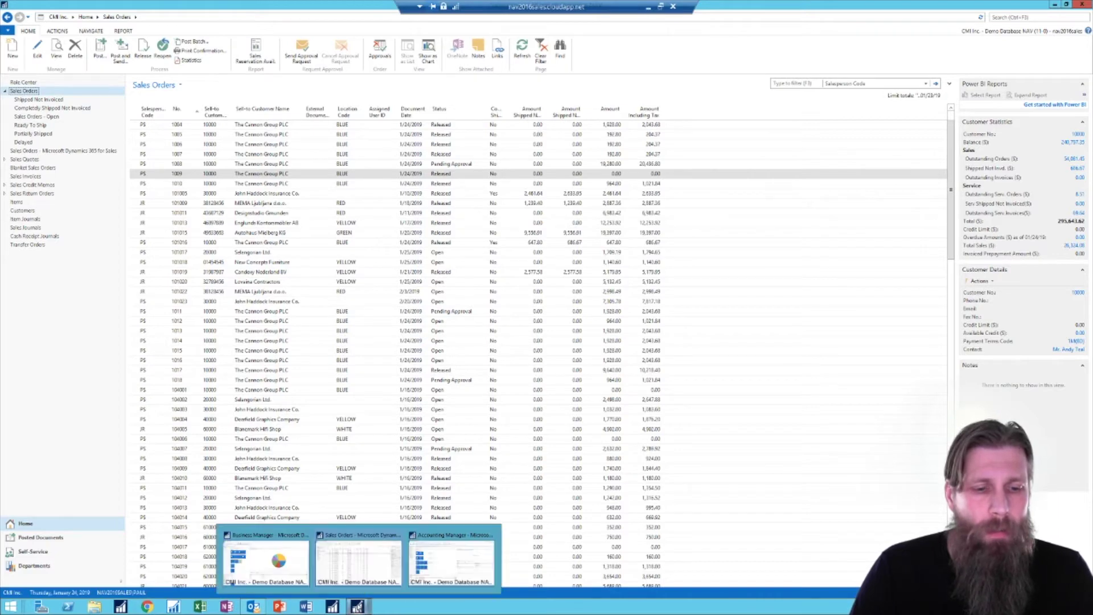
click(277, 576)
click(1033, 18)
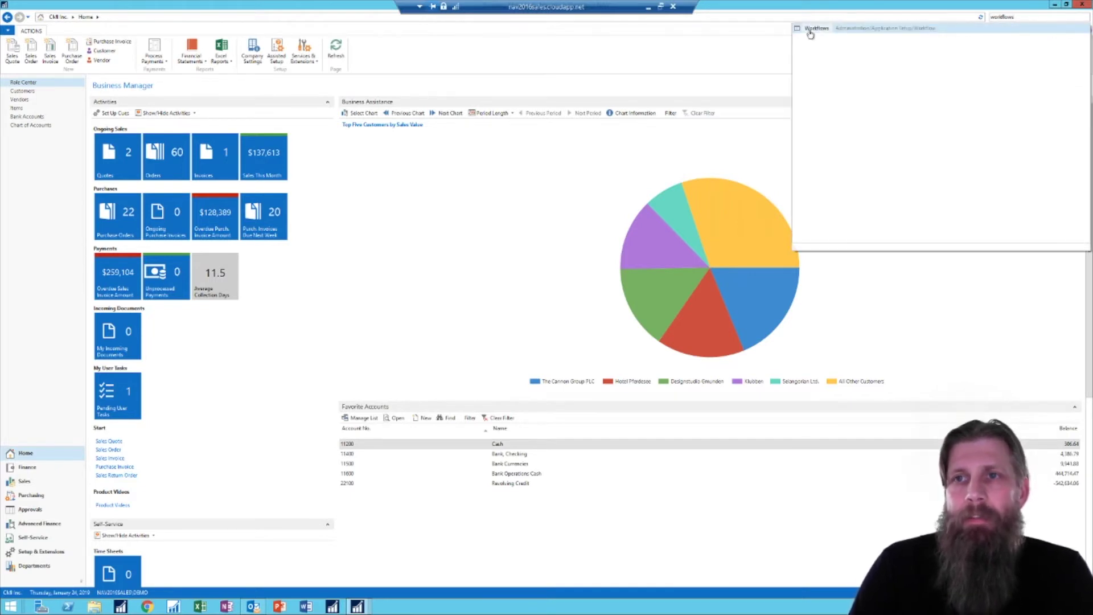
click(814, 28)
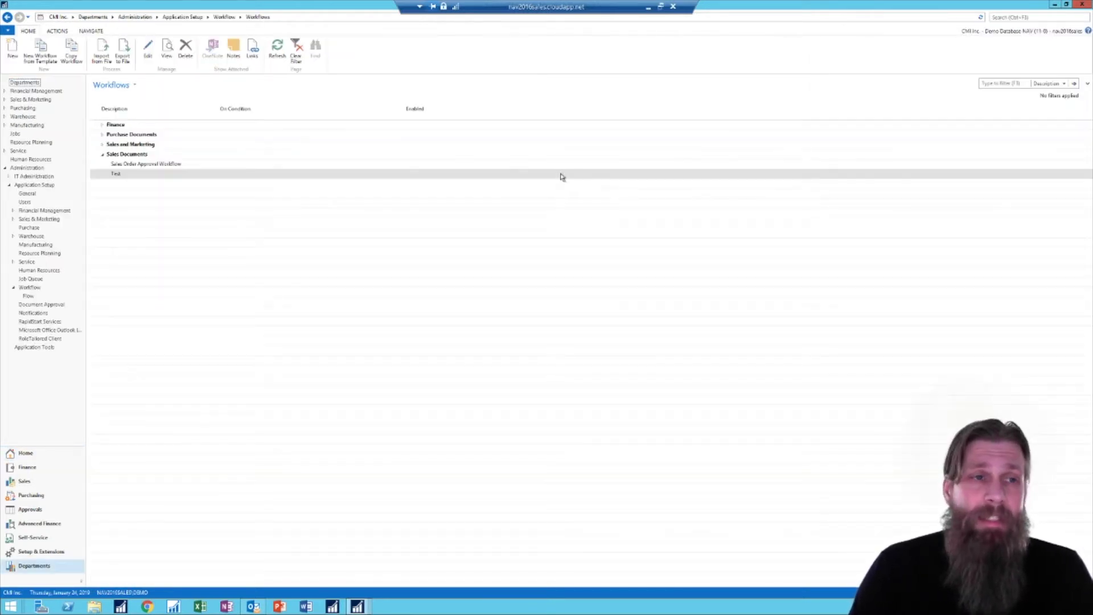
Open the Sales Order Approval Workflow from the Sales Documents category for editing.
click(186, 162)
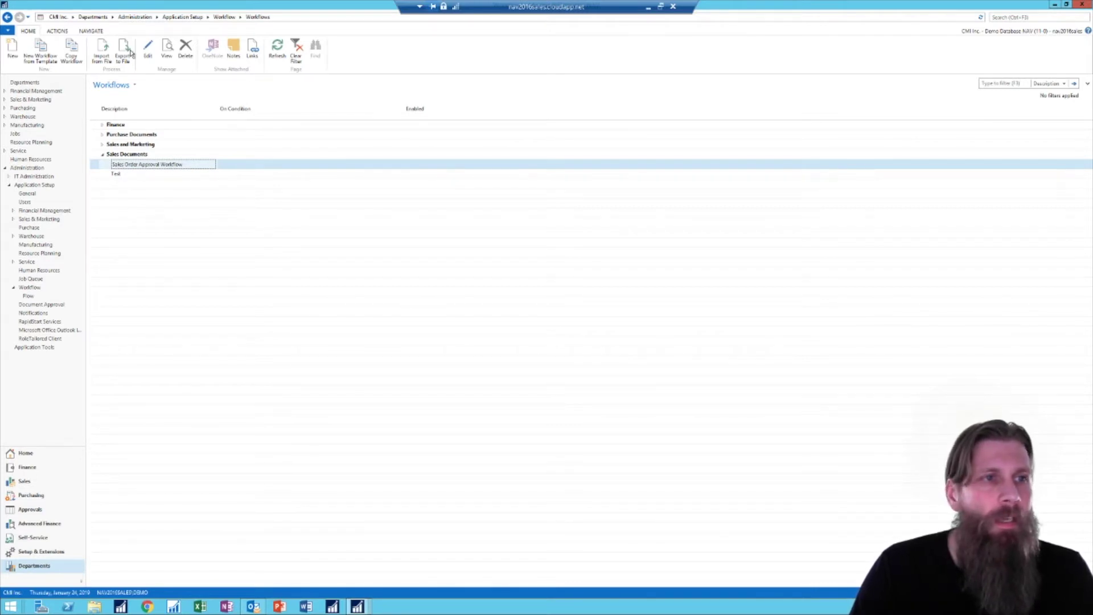
click(147, 48)
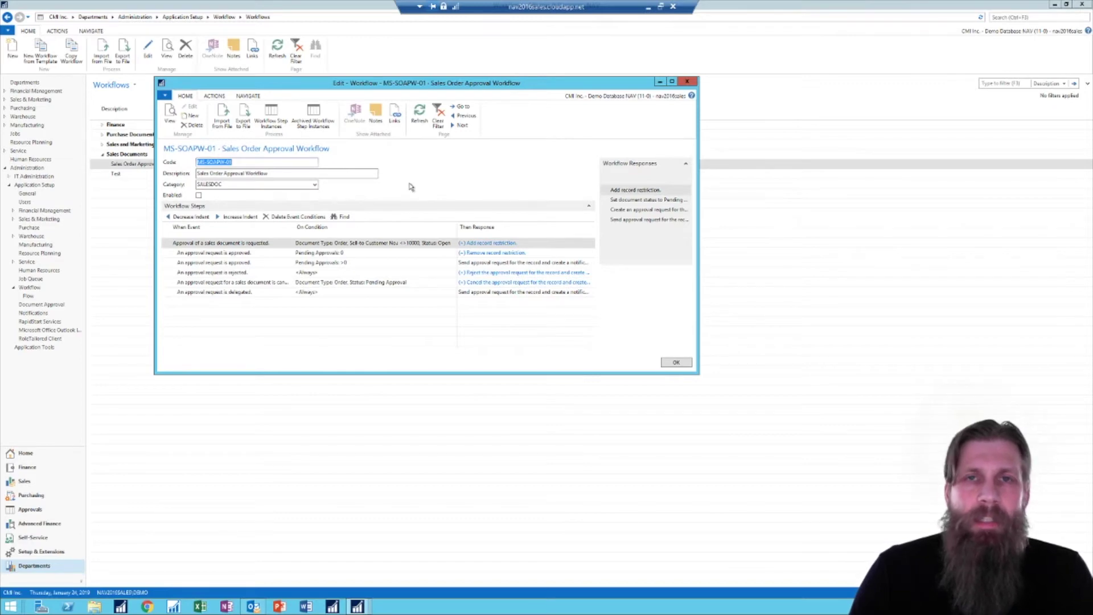
drag(428, 84, 457, 105)
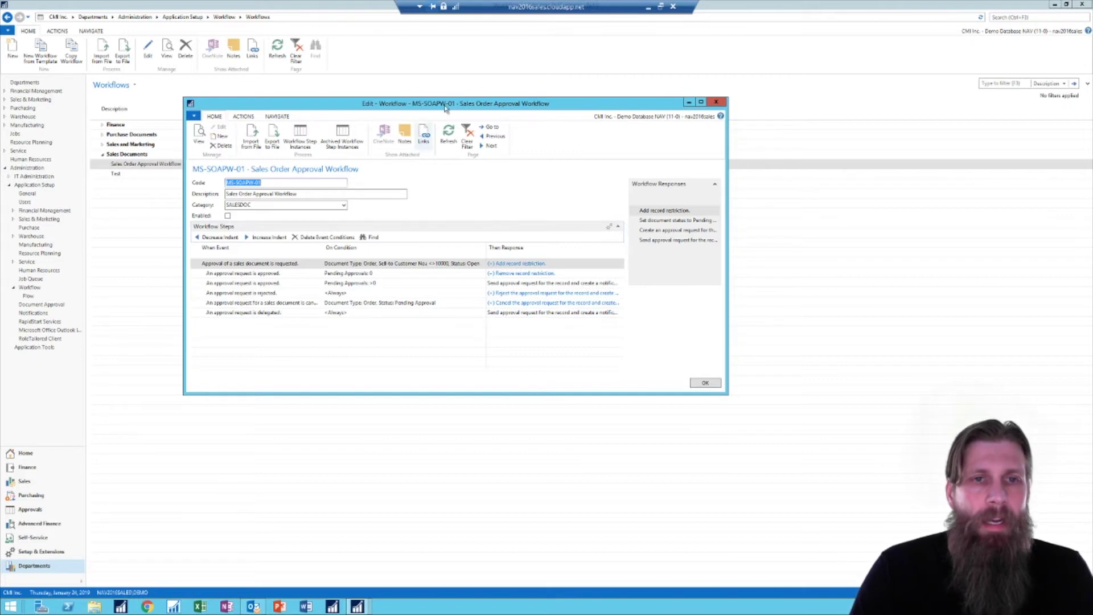
drag(473, 103, 498, 96)
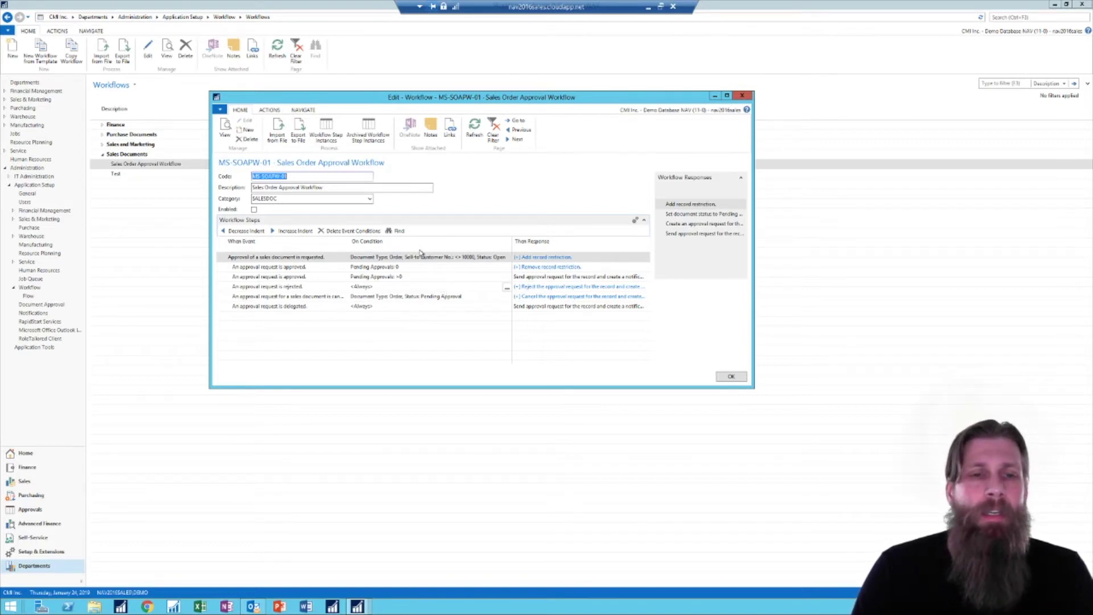
Review the event conditions of the workflow's "Approval of a sales document is requested" step without changing them.
mouse_move(418, 249)
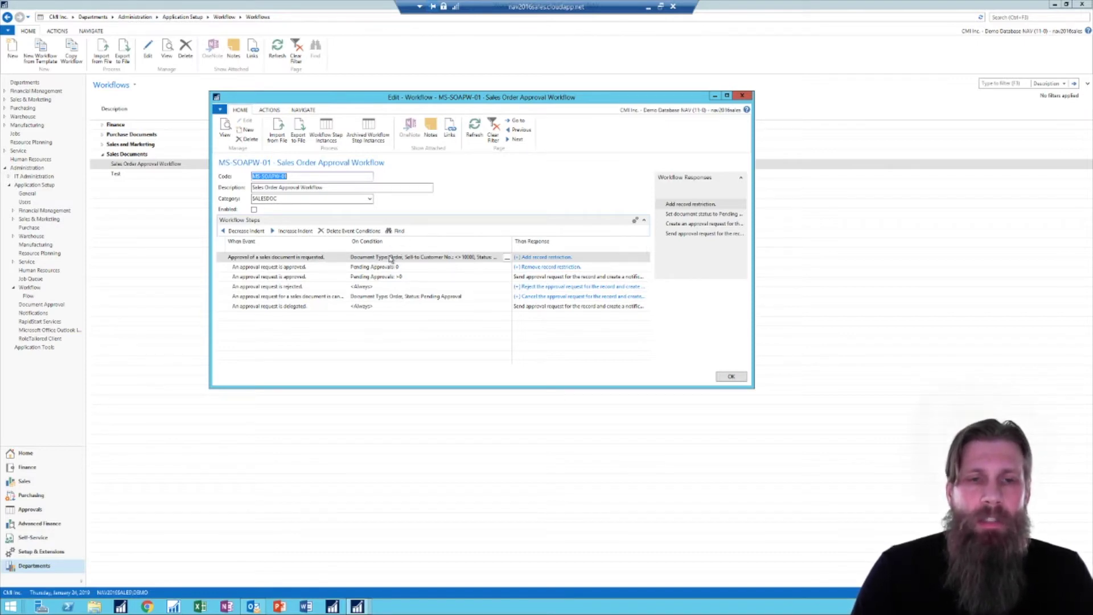
click(433, 260)
click(507, 261)
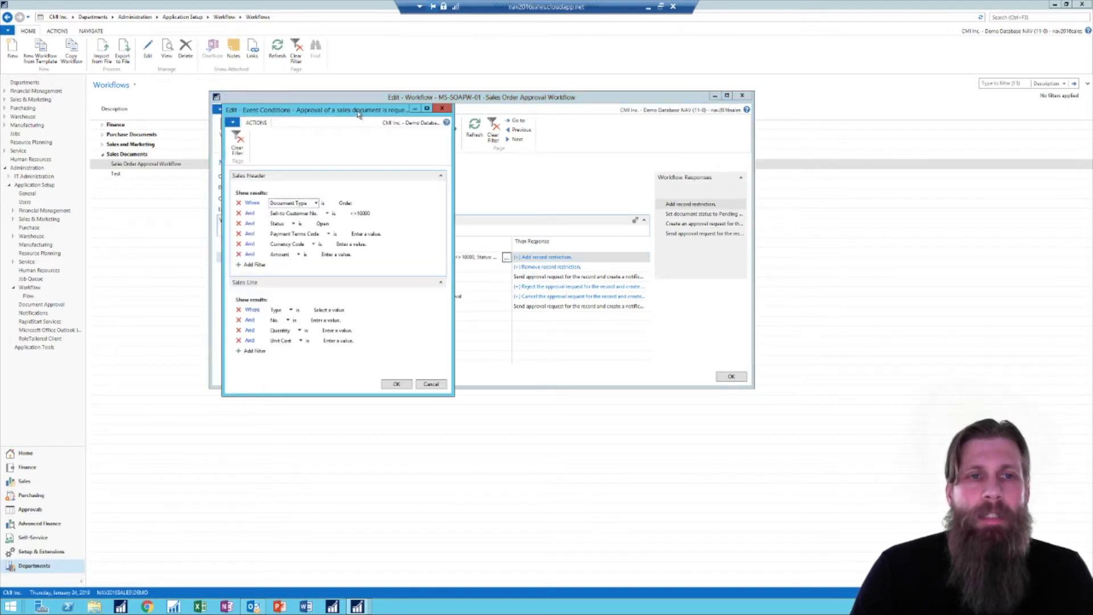
drag(359, 114, 438, 115)
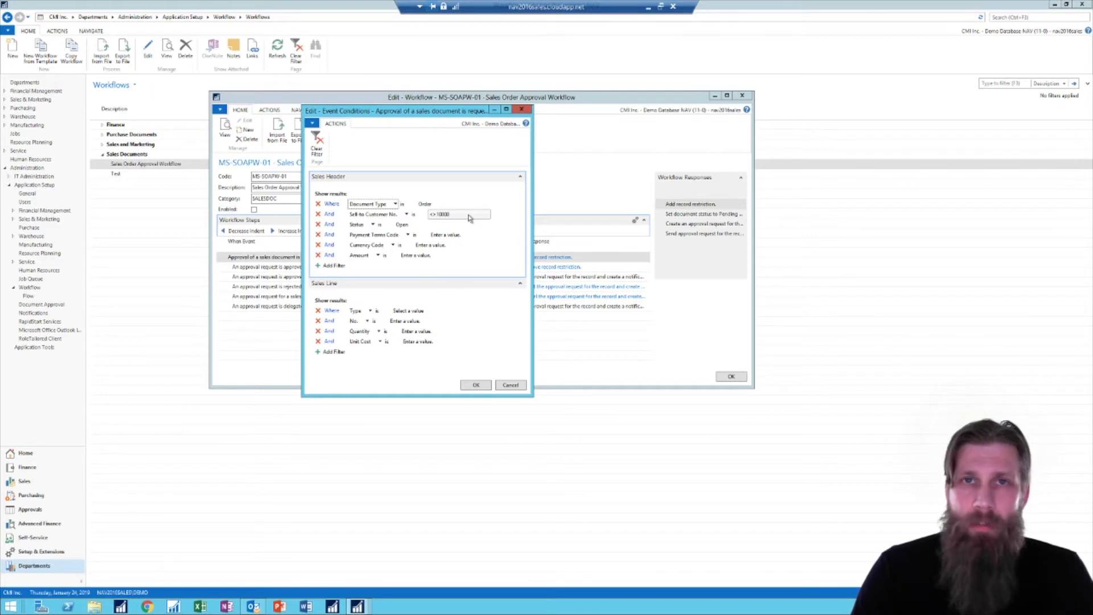
click(522, 111)
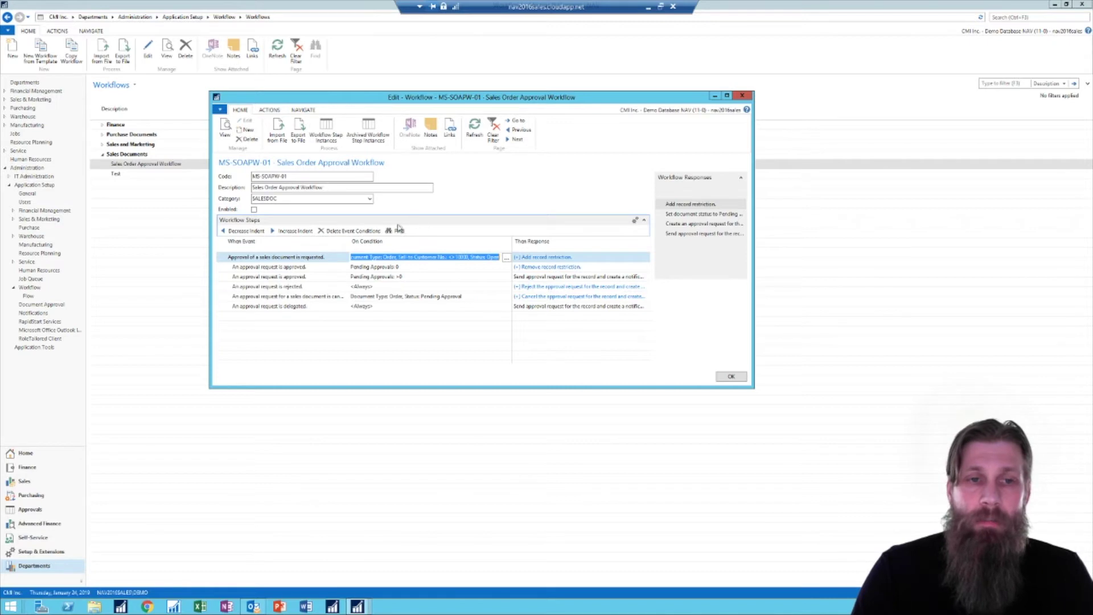
Enable the Sales Order Approval Workflow and review the responses of its approval-requested event before closing it.
click(255, 210)
click(501, 251)
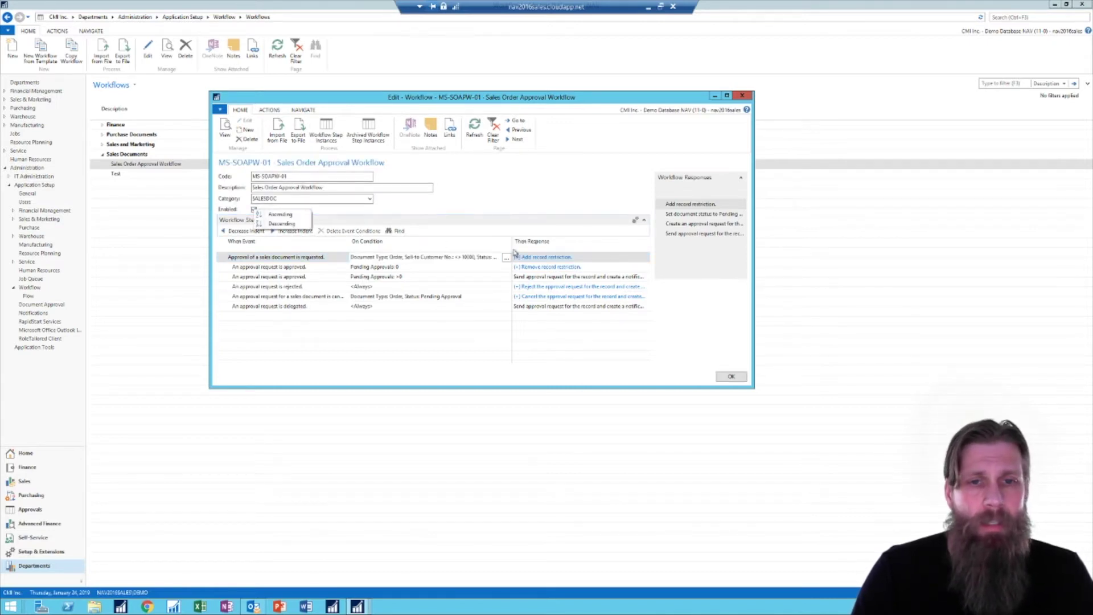
click(569, 259)
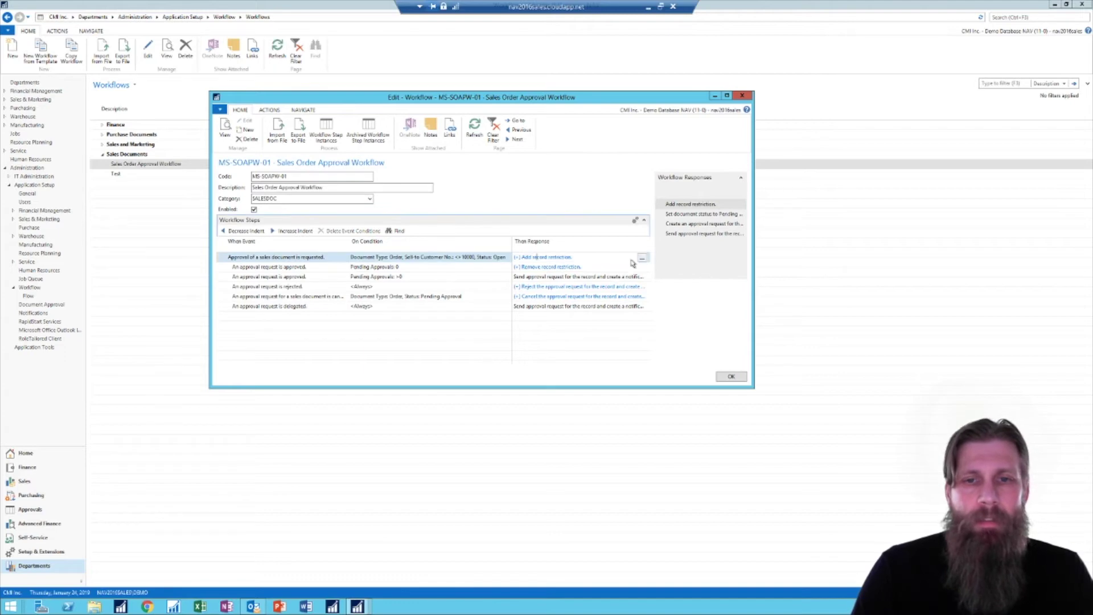
click(641, 259)
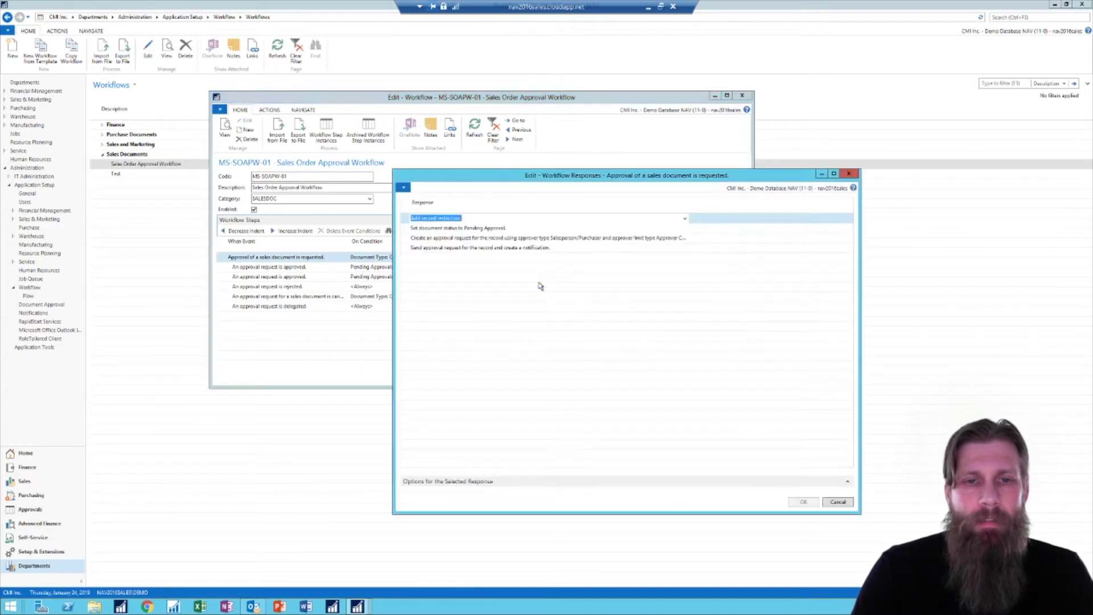
click(851, 174)
click(742, 95)
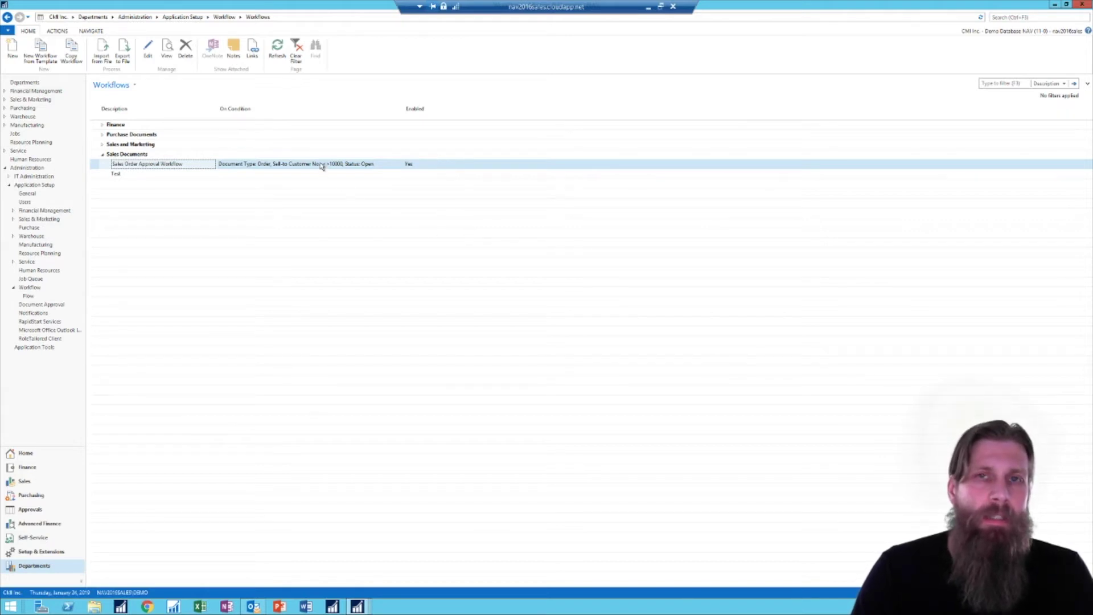
Open the Test workflow from the Sales Documents category for editing.
click(149, 174)
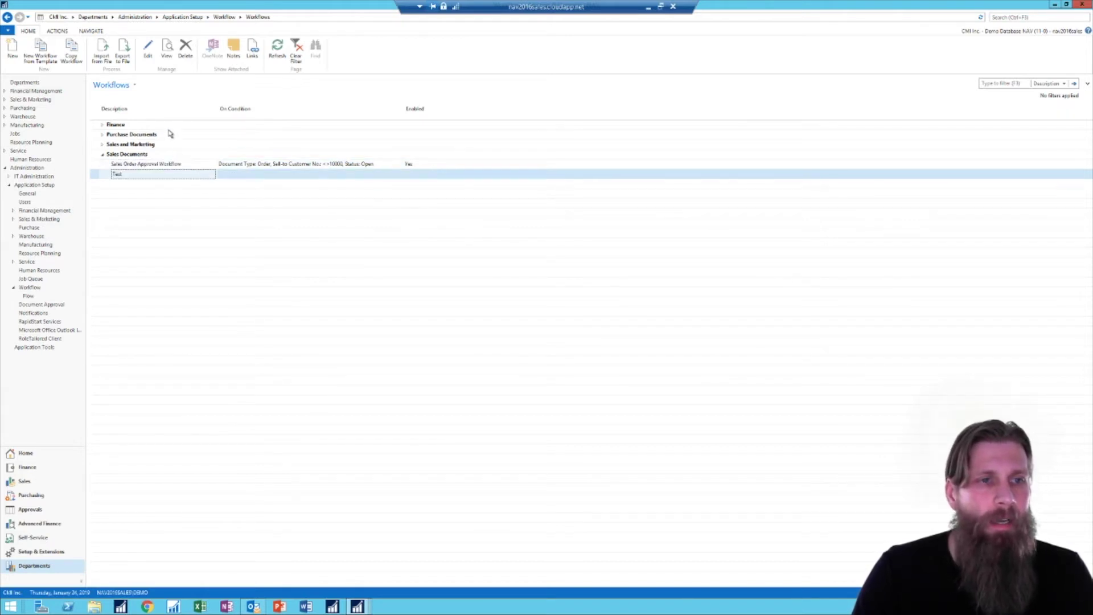
click(148, 50)
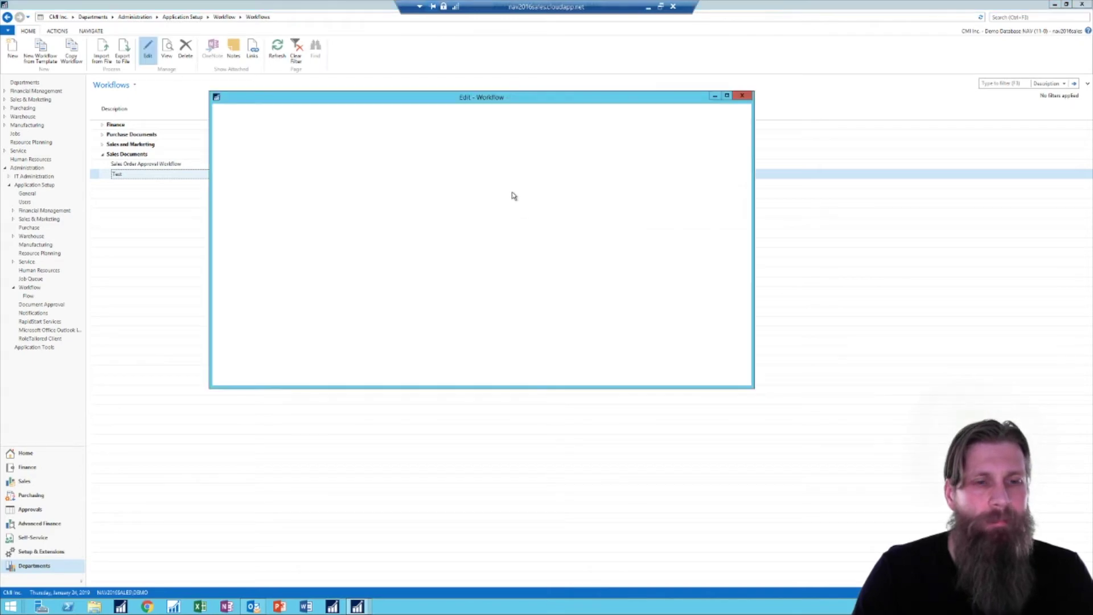
drag(465, 100, 522, 166)
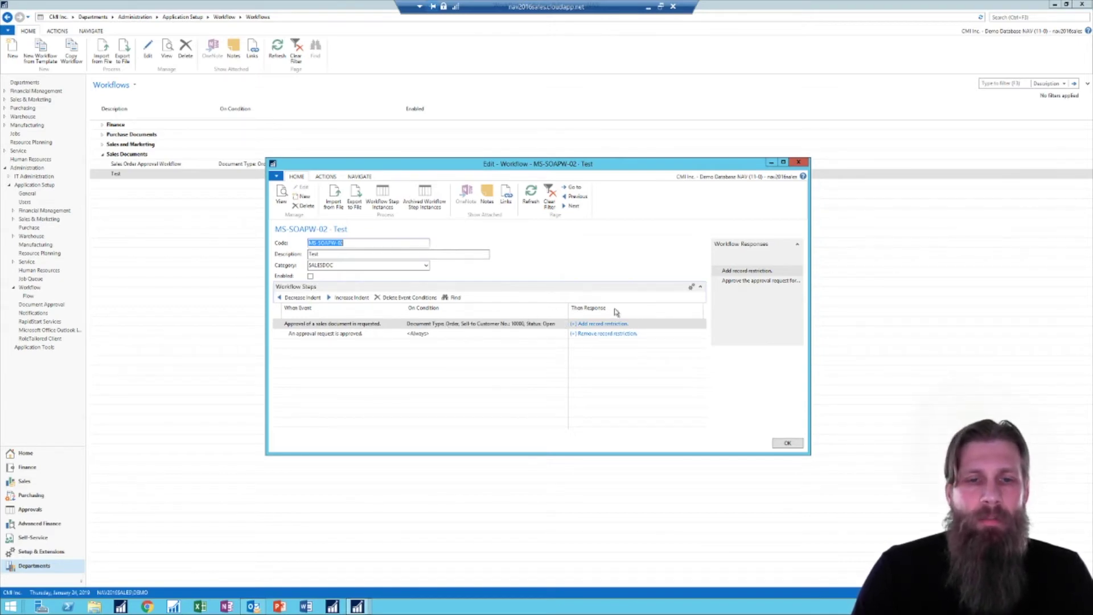
Delete the "Approve the approval request for the record" response from the Test workflow's approval-requested event.
click(574, 326)
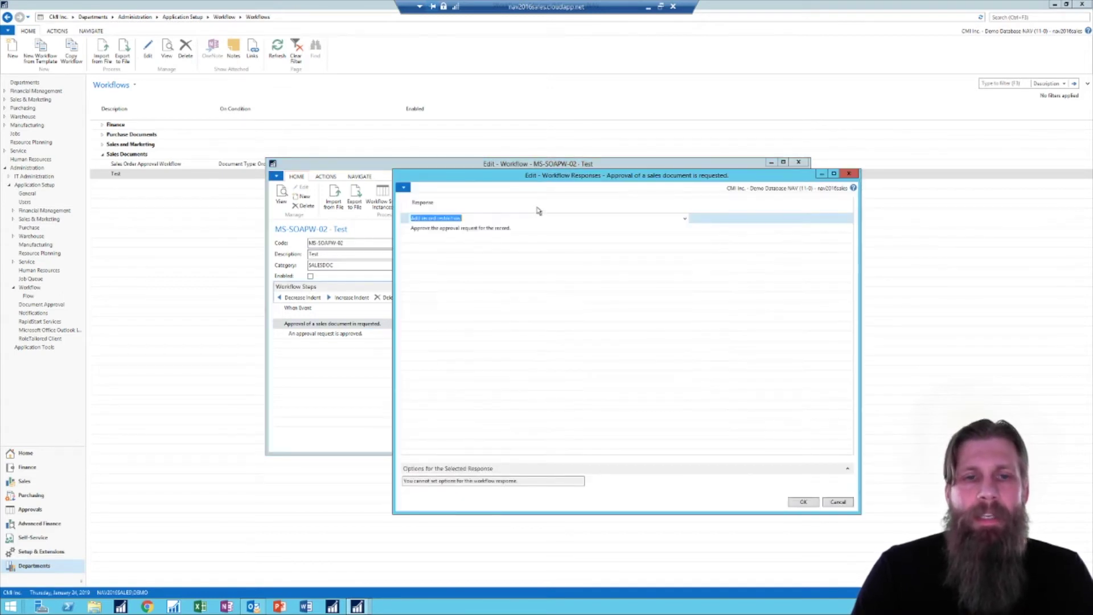
drag(528, 177, 497, 163)
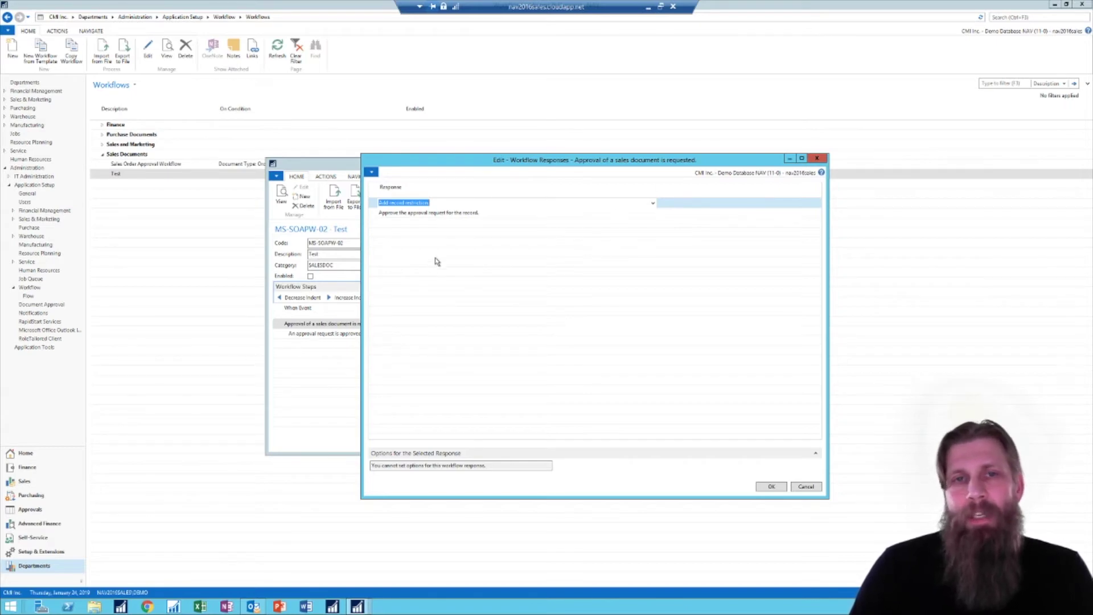
click(376, 214)
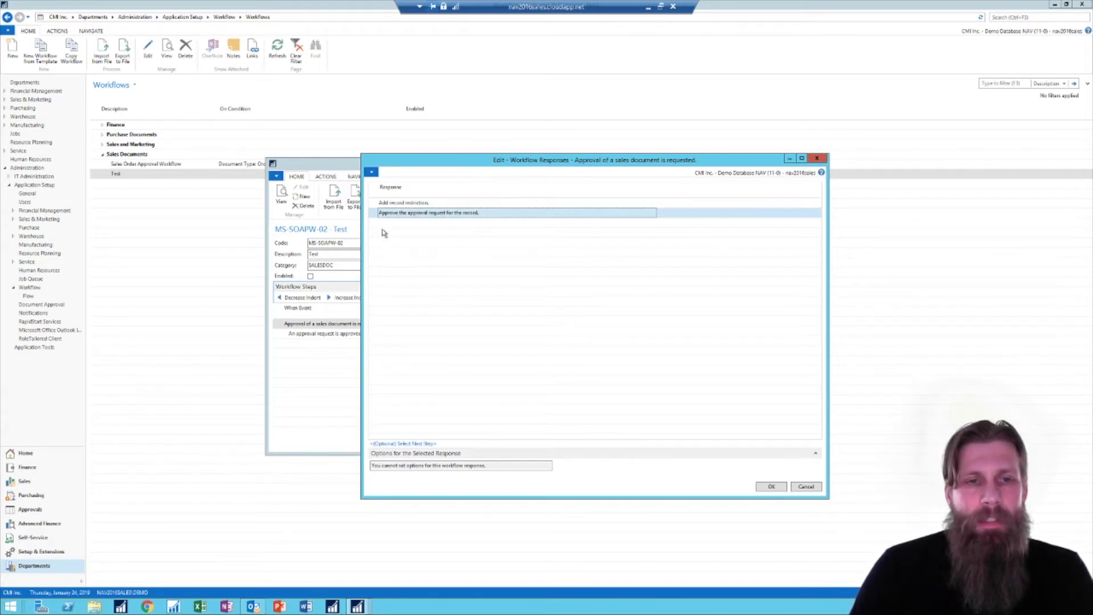
right_click(374, 215)
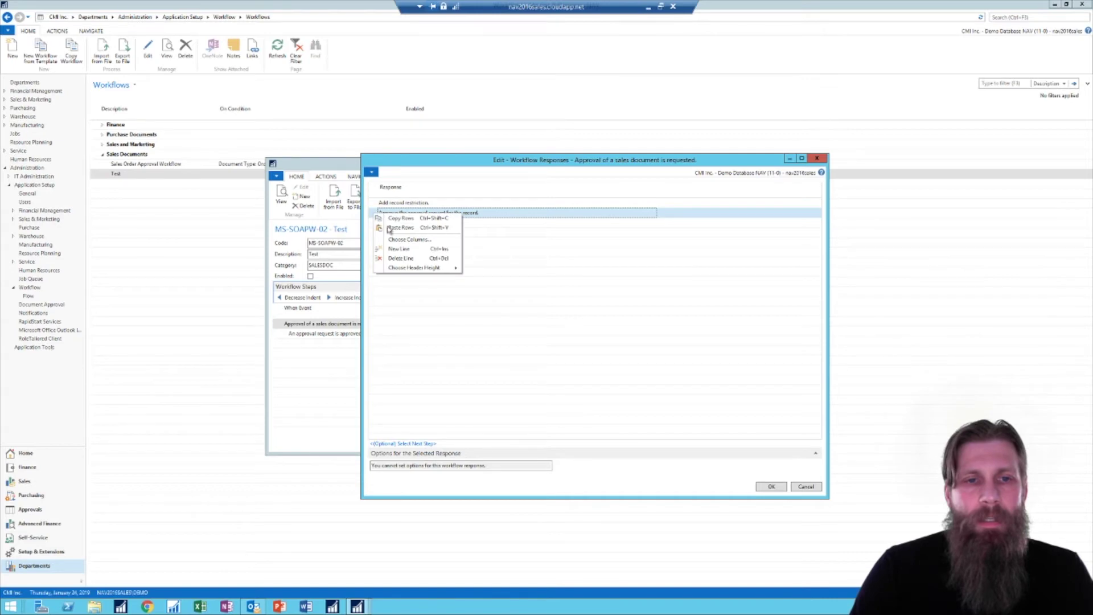
click(407, 259)
click(525, 322)
Replace the "Add record restriction" response of the approval-requested event with the Show message response.
drag(504, 160, 464, 416)
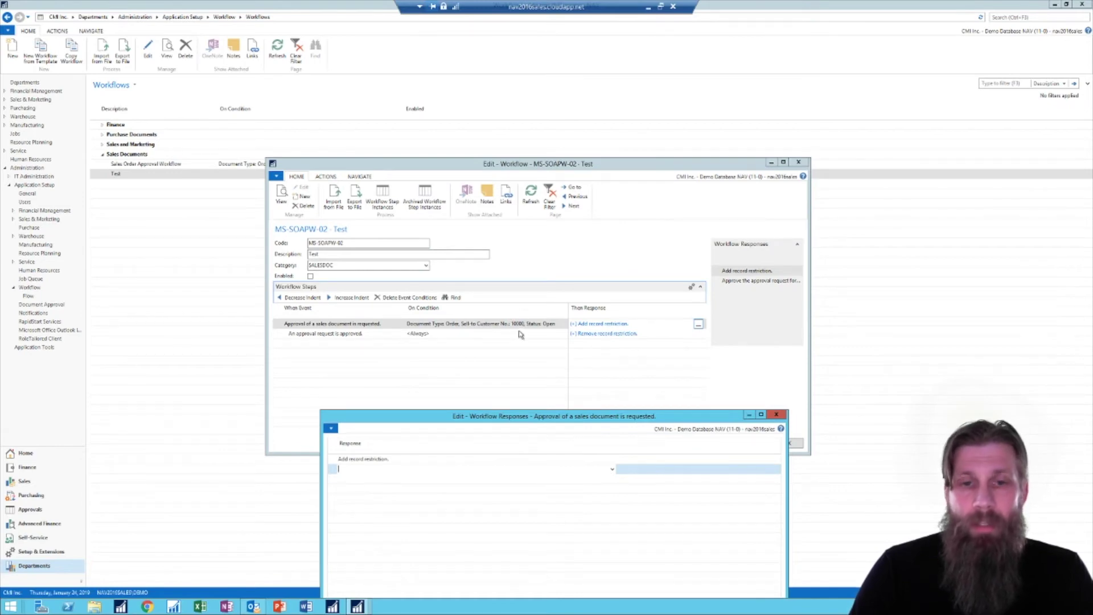
drag(488, 419, 473, 196)
click(590, 238)
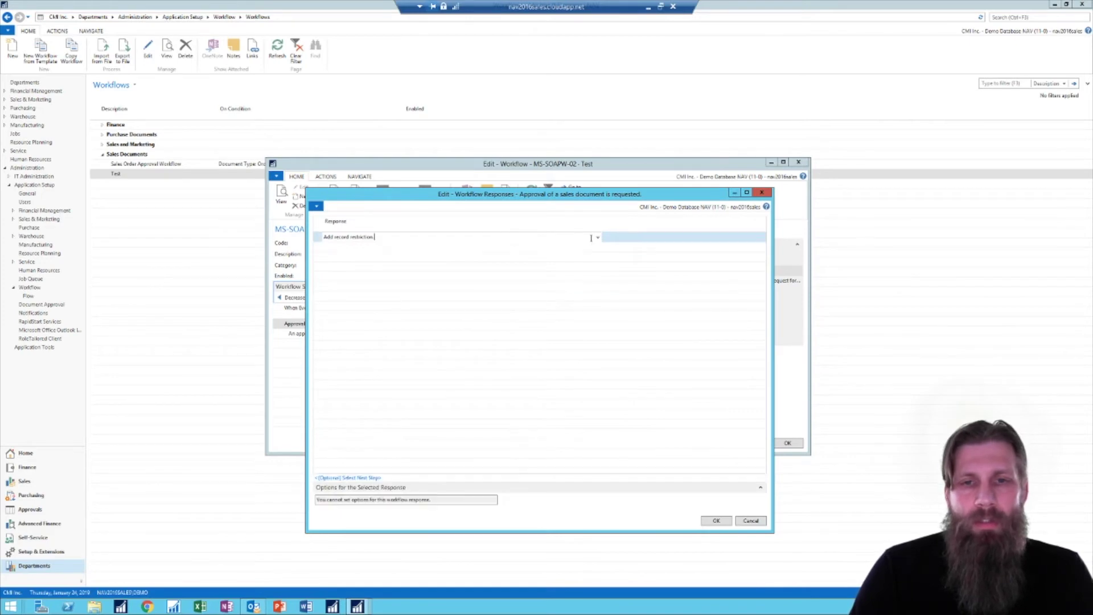
click(598, 238)
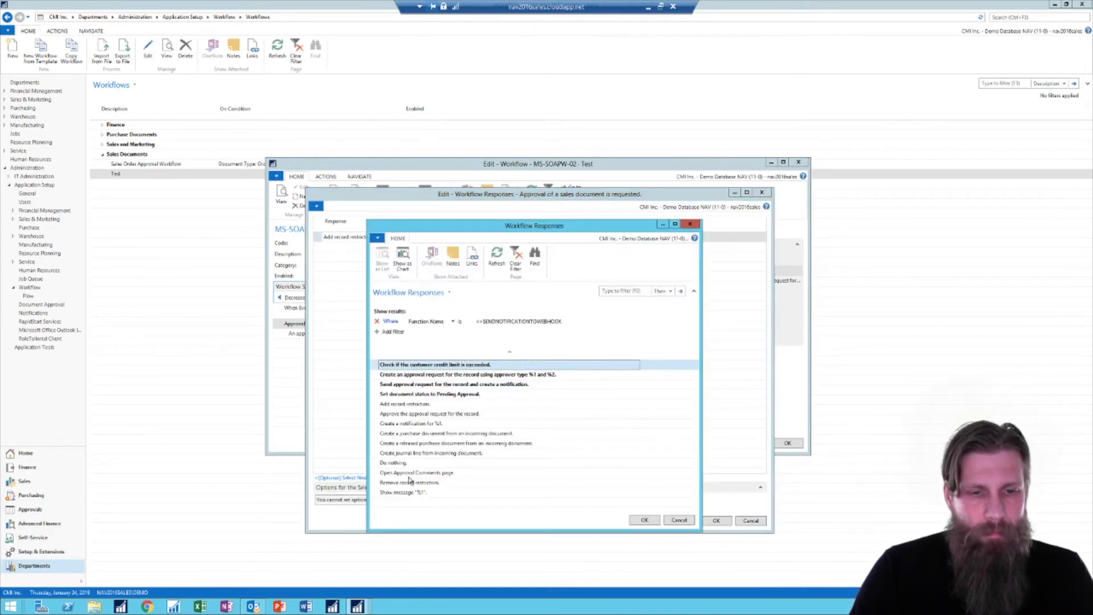
click(407, 492)
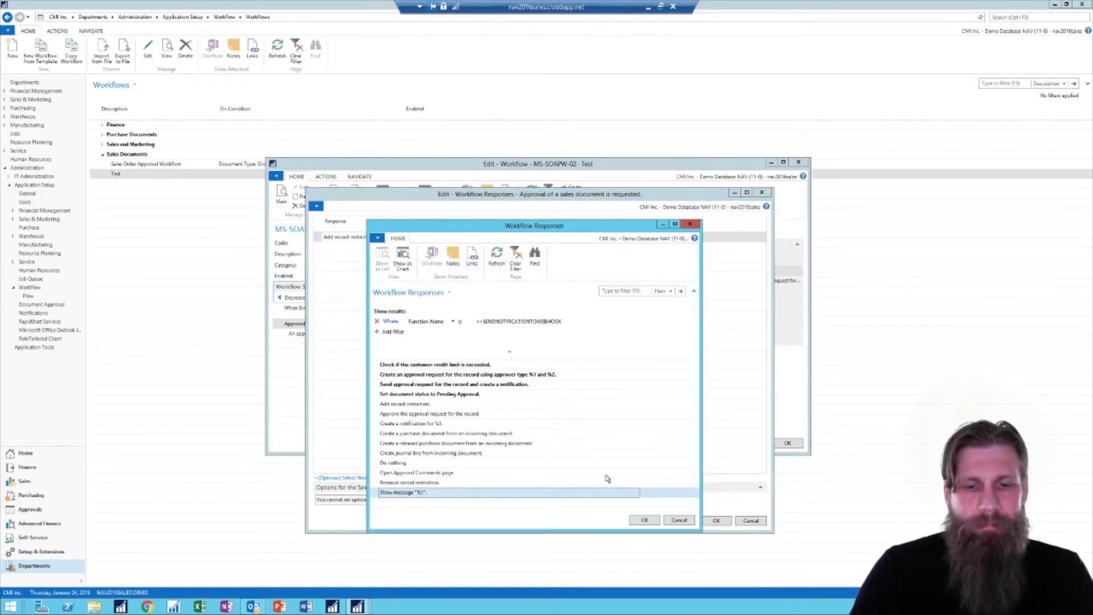
click(642, 520)
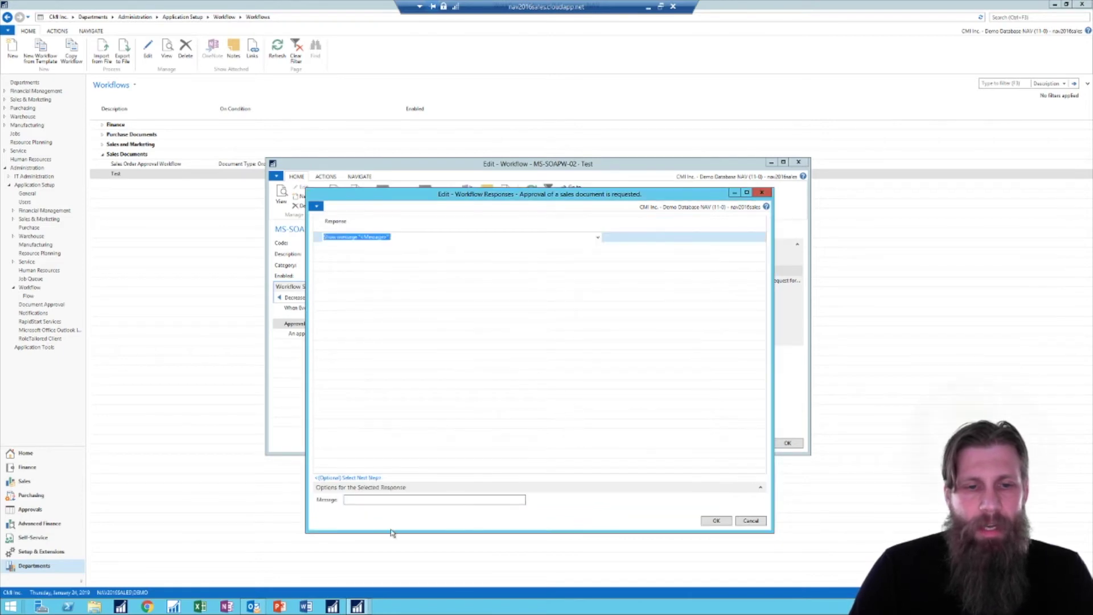
Set the response's message to "This customer does not need approval" and accept the workflow responses.
click(394, 501)
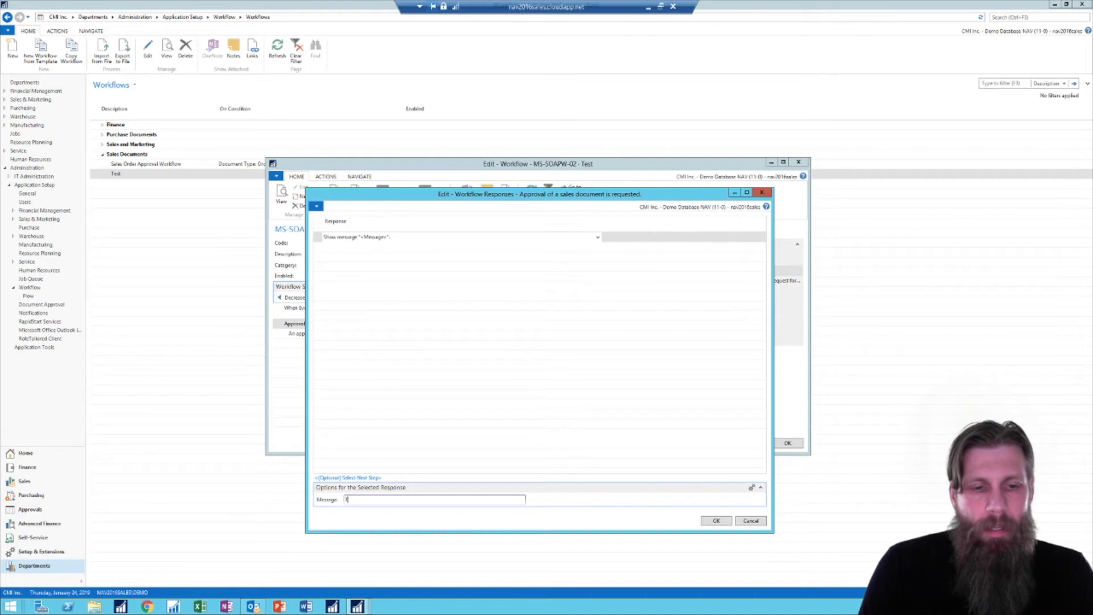
text(This customer does not need approval)
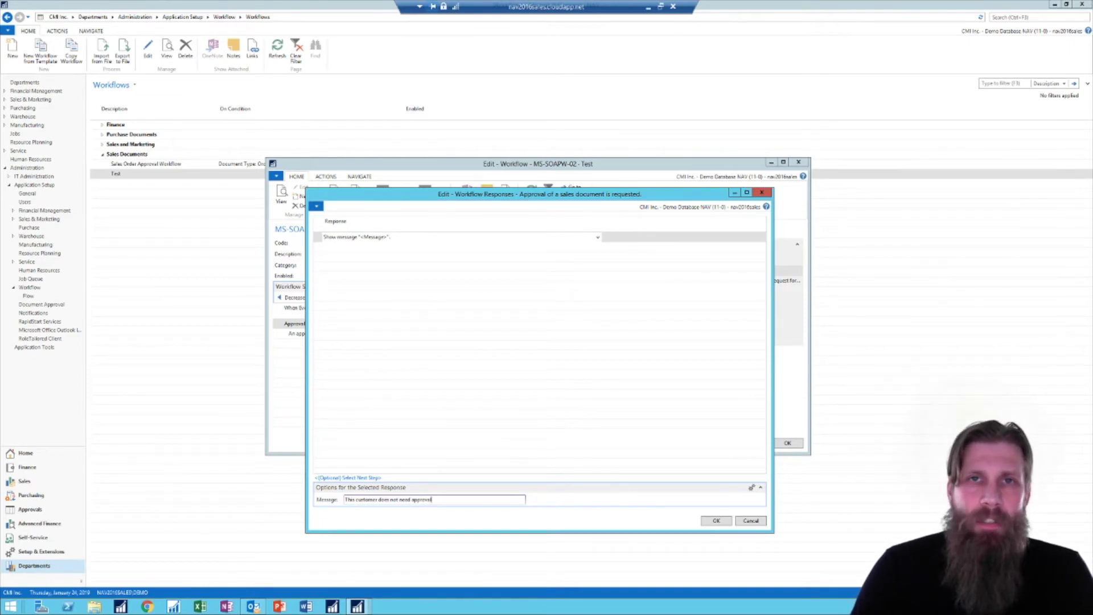
drag(498, 197, 491, 172)
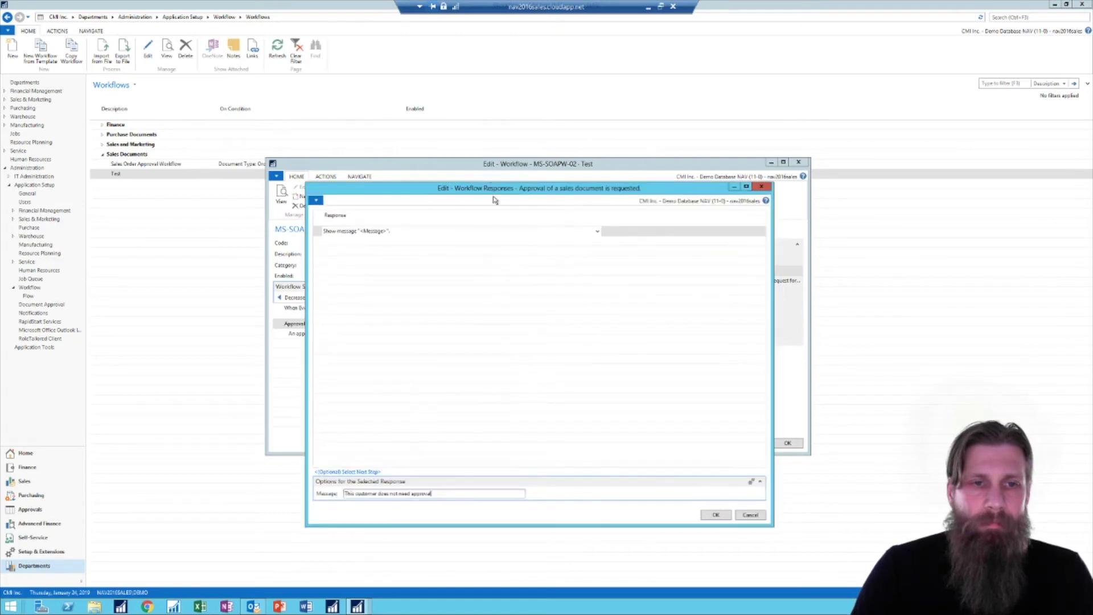
click(709, 494)
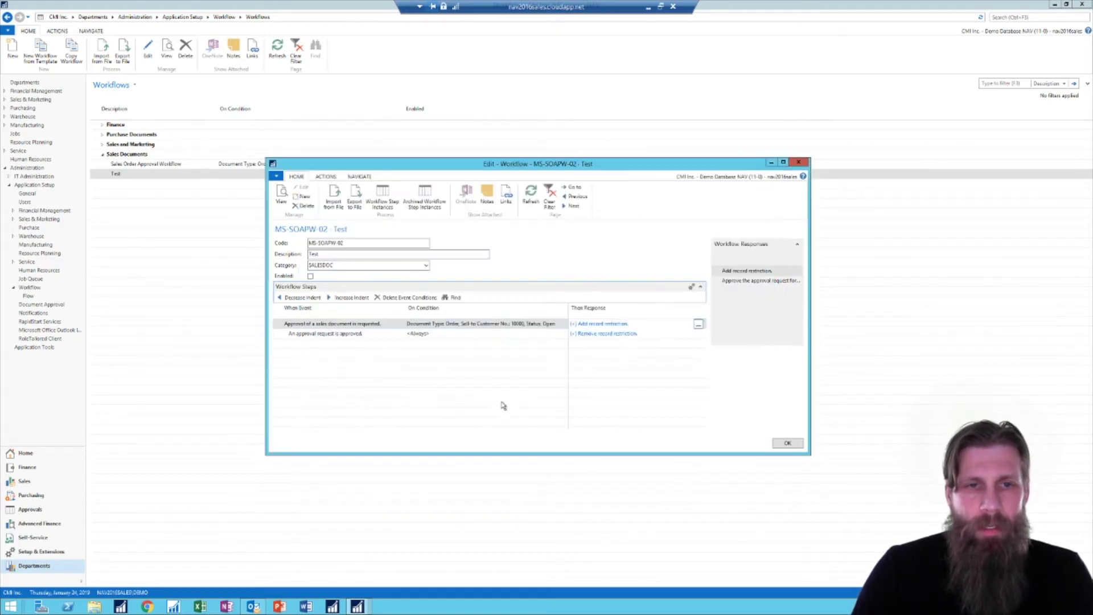
Delete the "An approval request is approved" event from the Test workflow's steps.
right_click(283, 336)
click(313, 371)
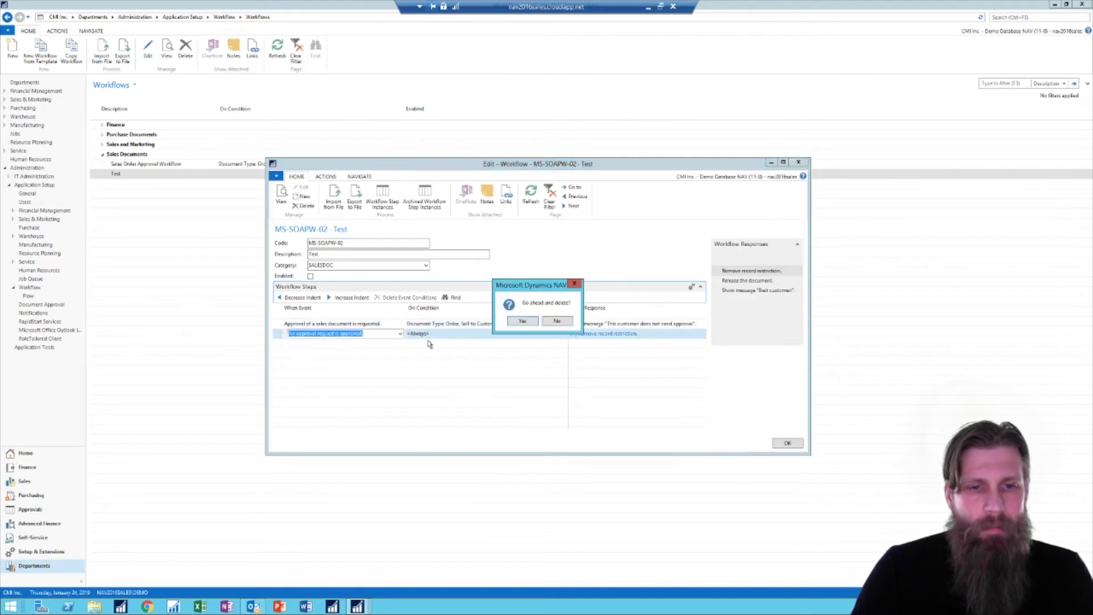
click(523, 321)
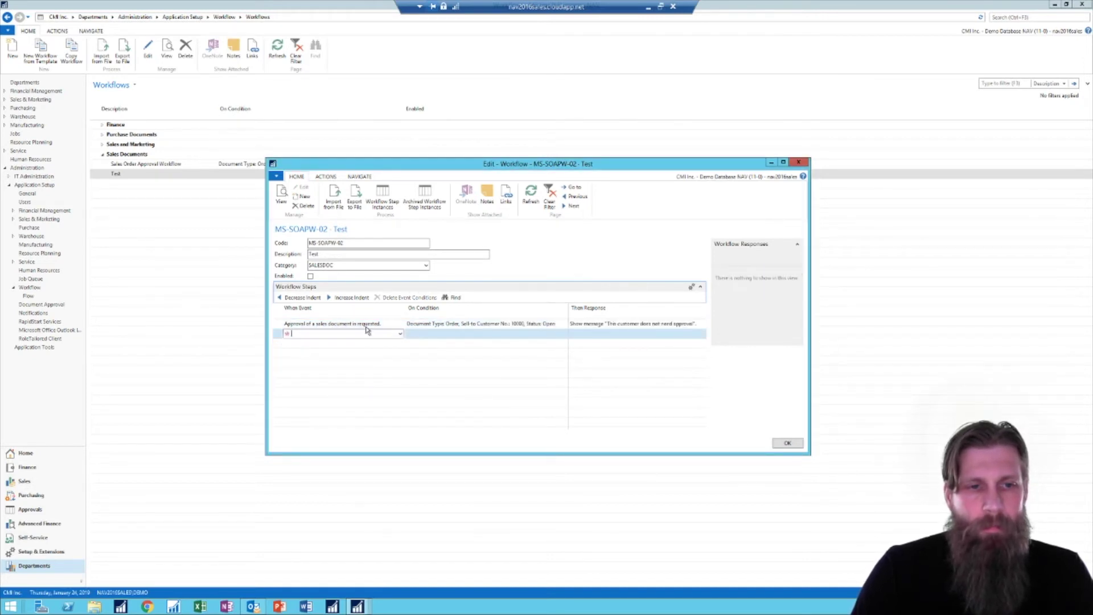
Enable the Test workflow and close its card.
click(366, 324)
click(310, 276)
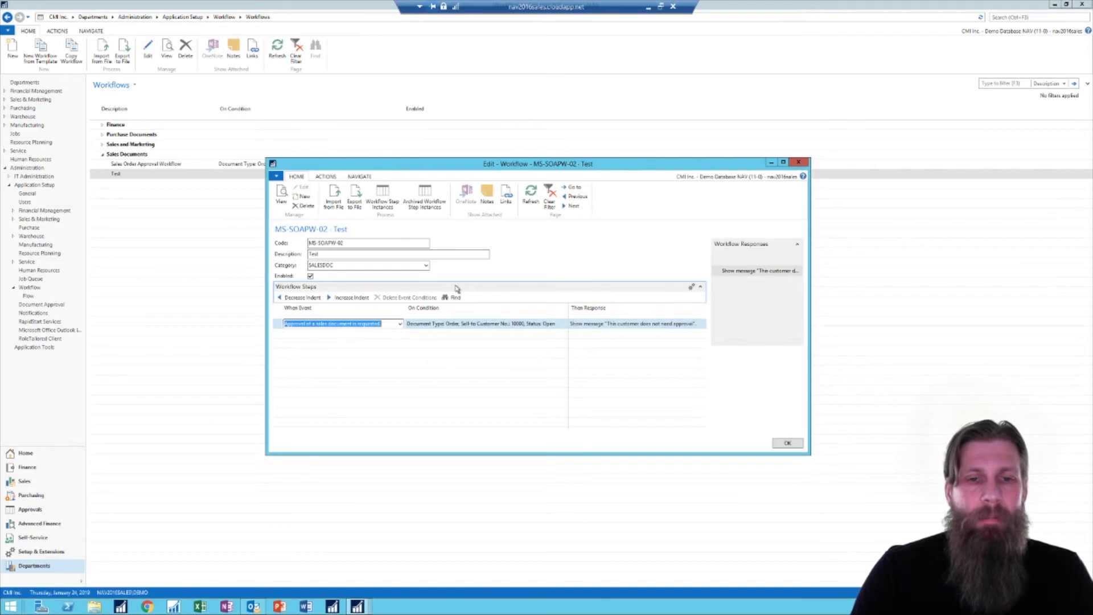
click(788, 443)
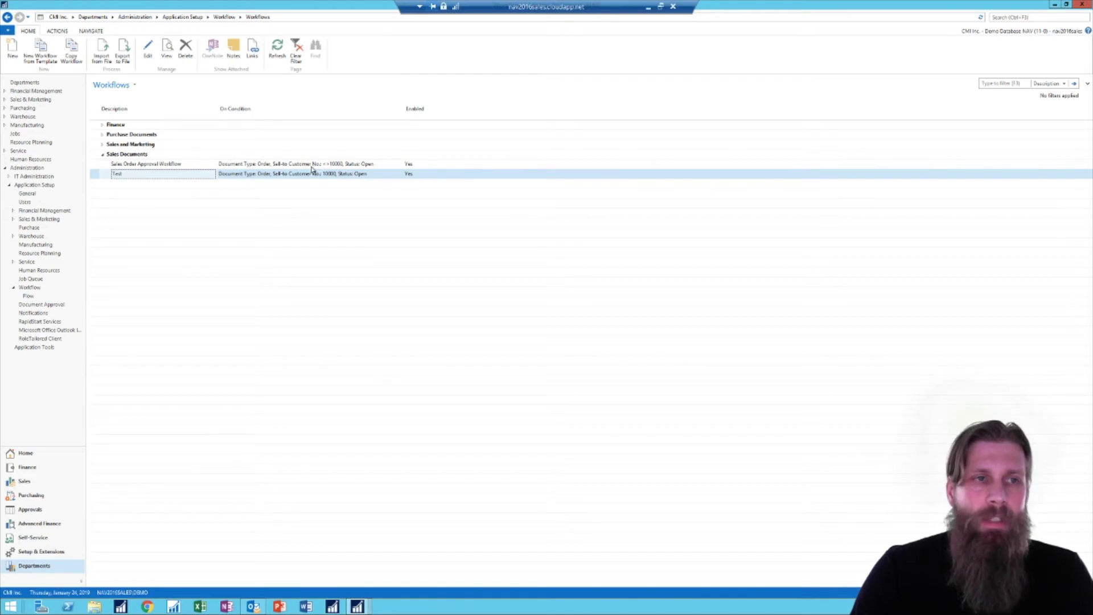
Switch to the Sales Orders window and create a new sales order for The Cannon Group PLC.
click(357, 606)
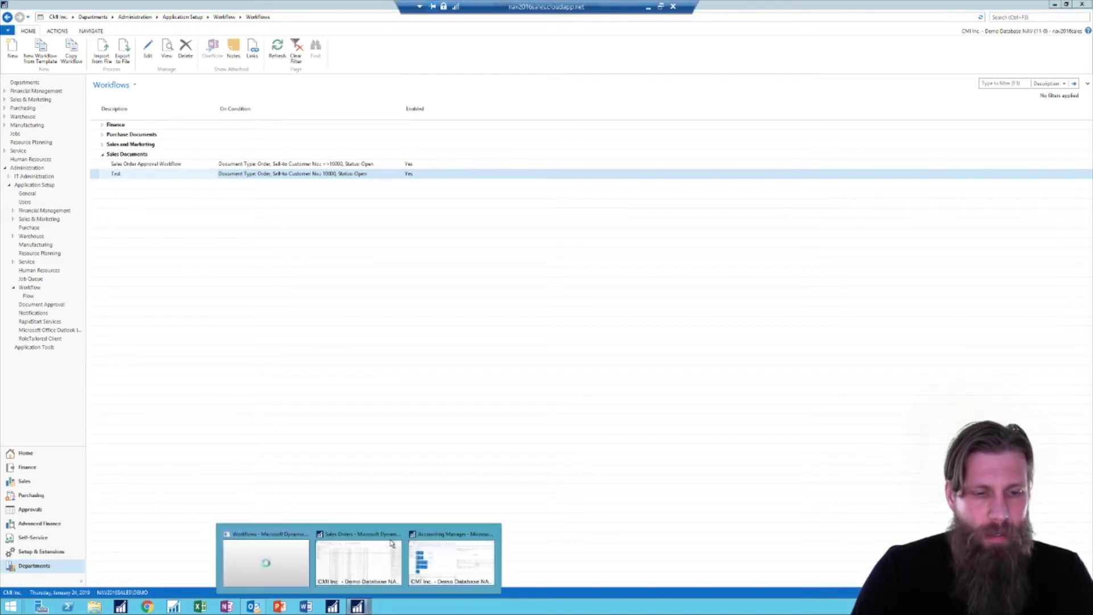
click(366, 552)
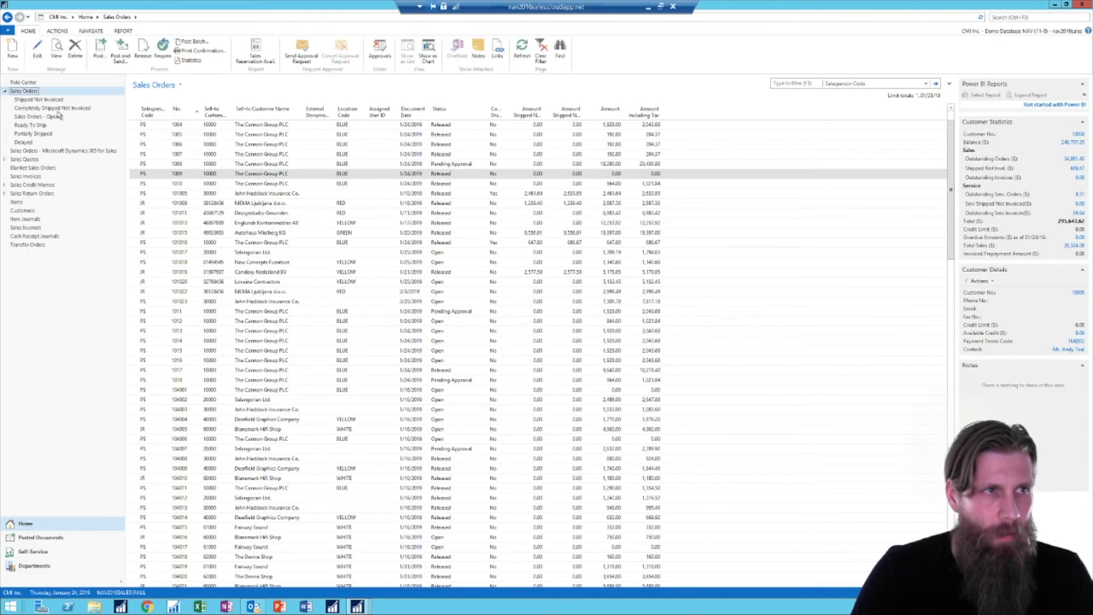
click(14, 50)
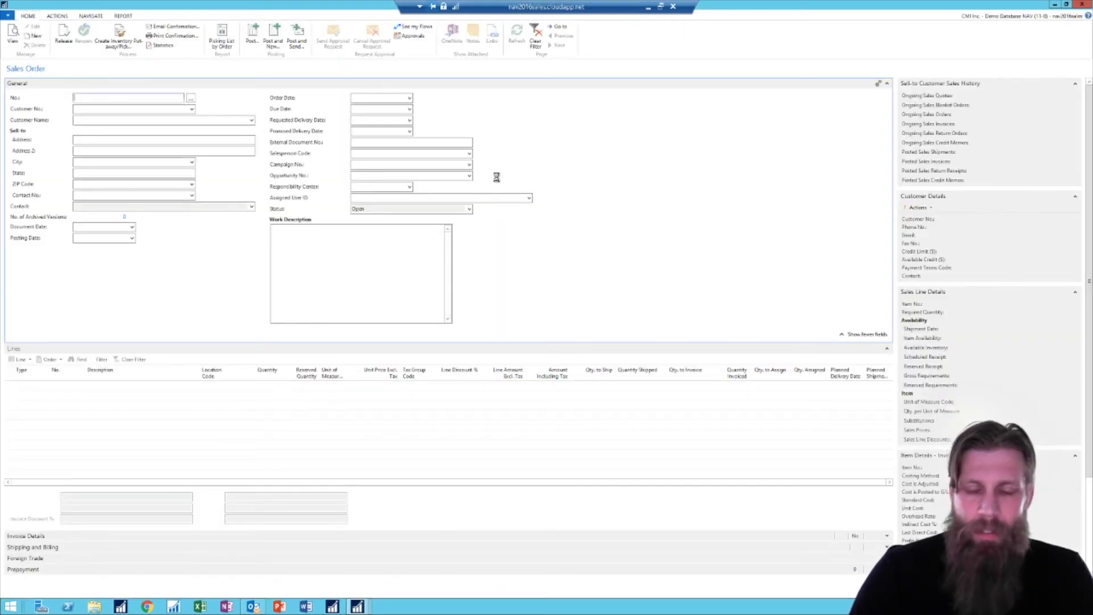
key(Tab)
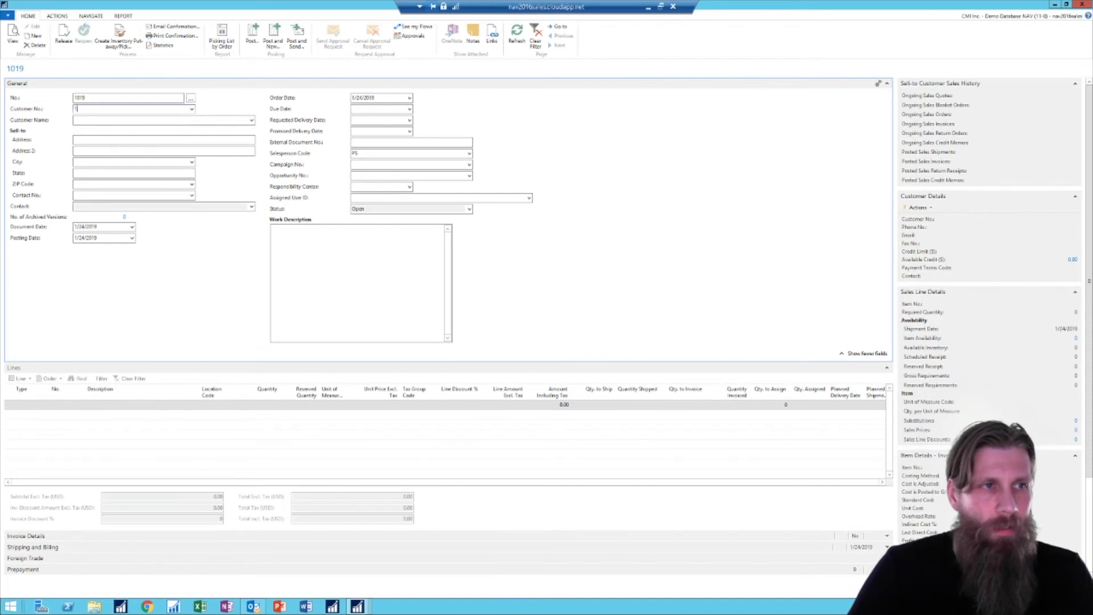
text(10000)
key(Tab)
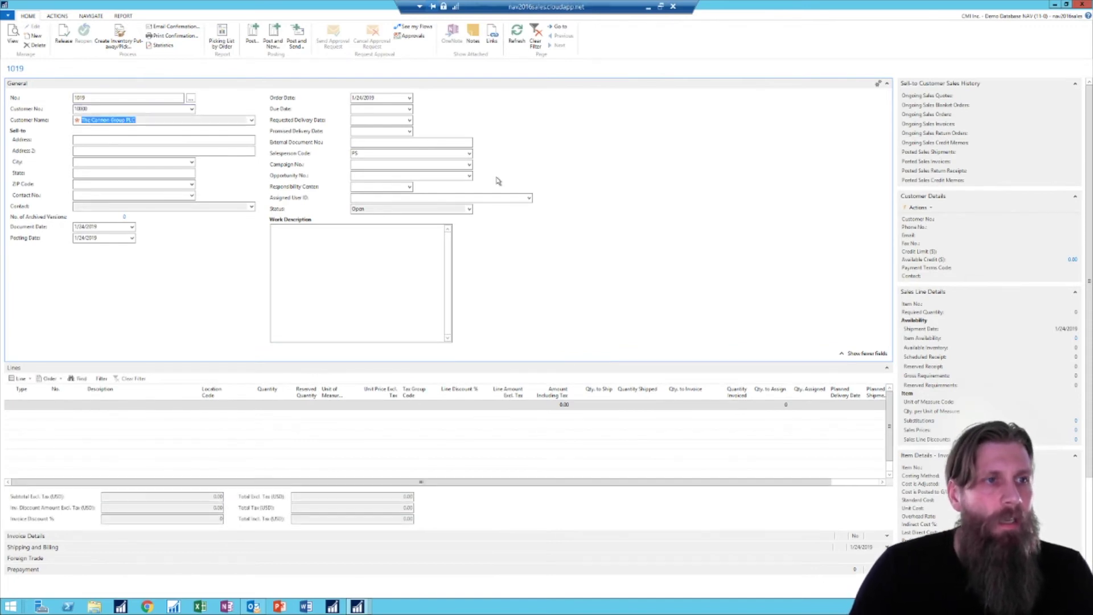
Add an item line for the PARIS Guest Chair, black, with a quantity of 5 to the sales order.
click(37, 406)
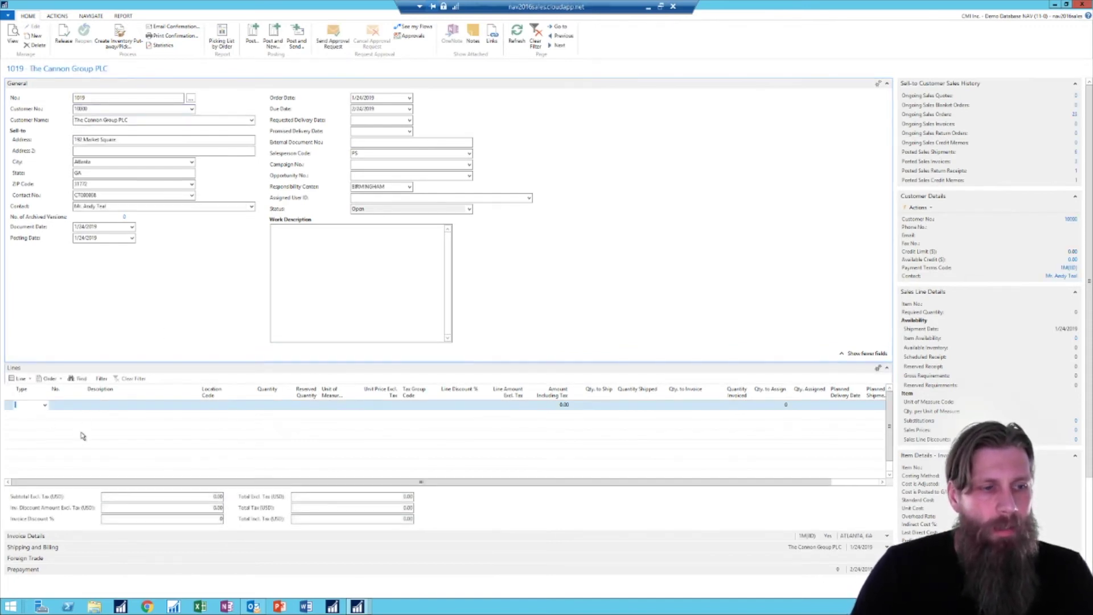
text(it)
key(Tab)
text(pa)
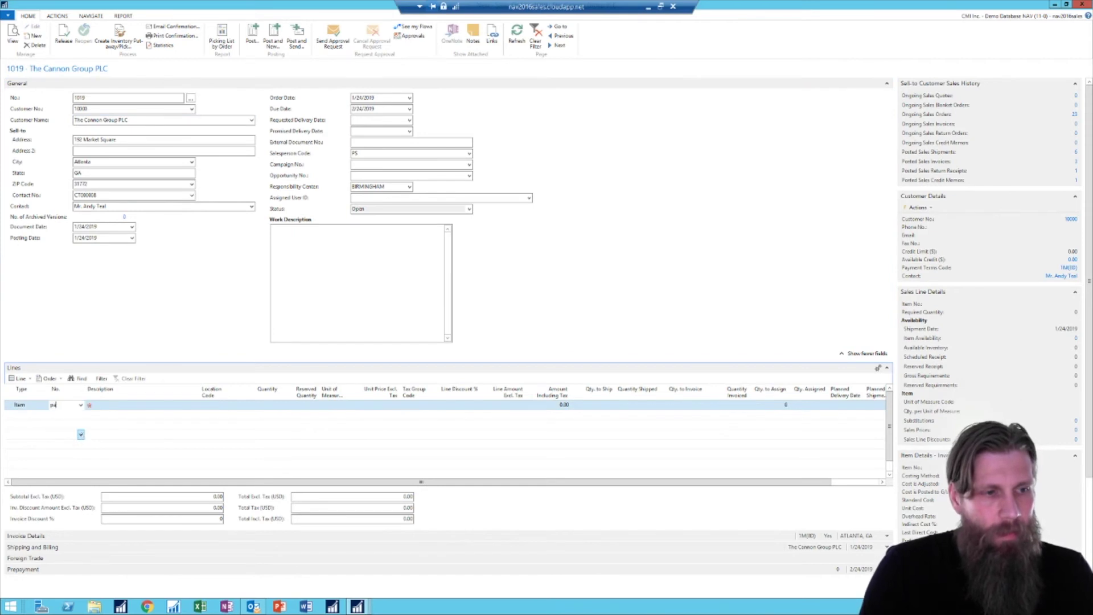
text(ris)
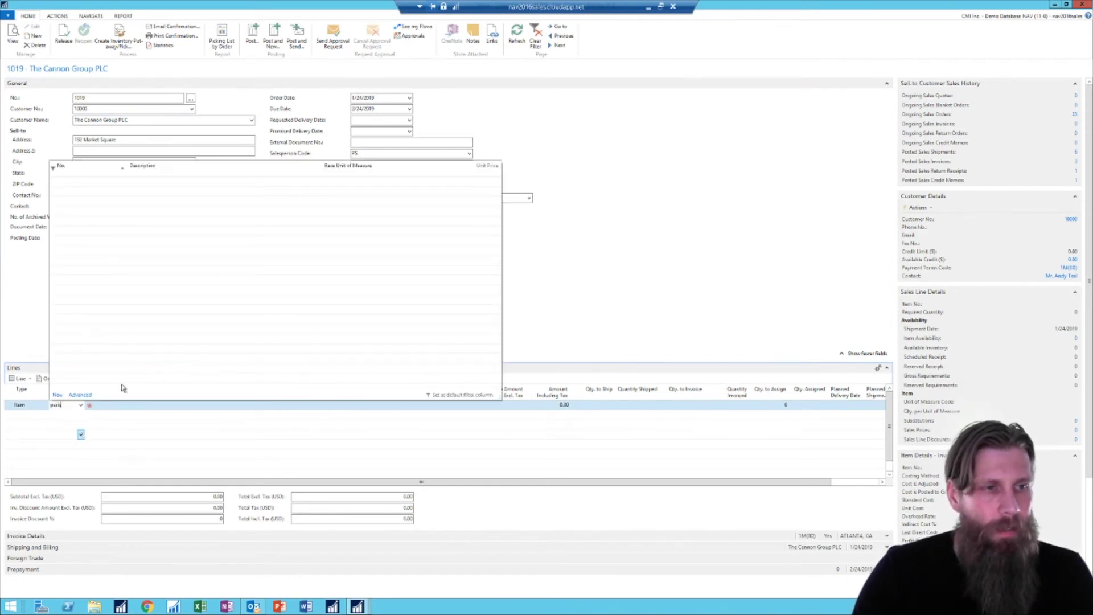
click(150, 167)
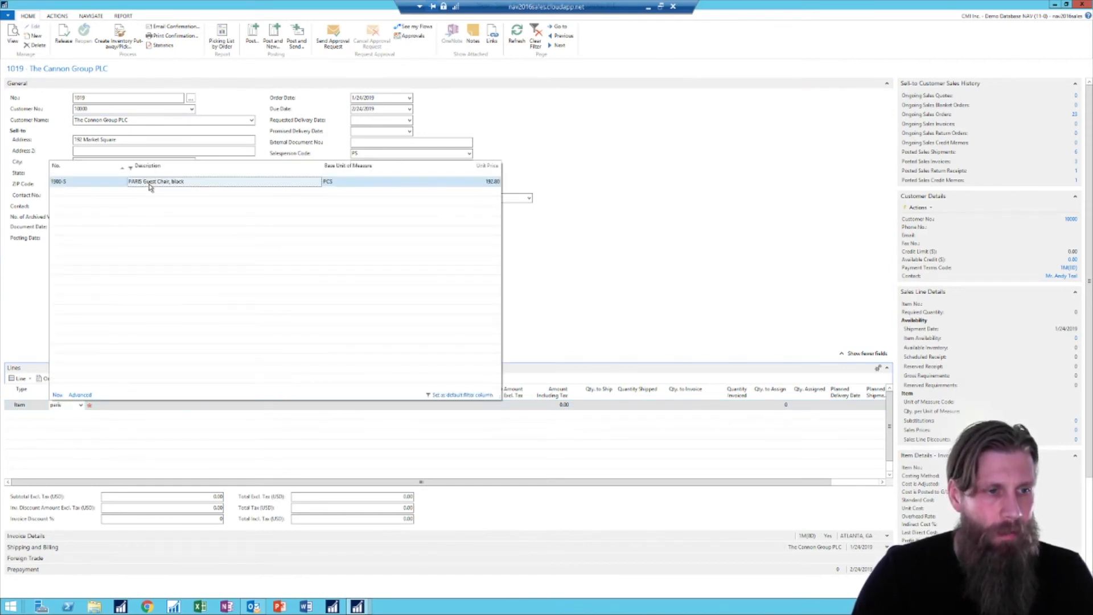
click(149, 183)
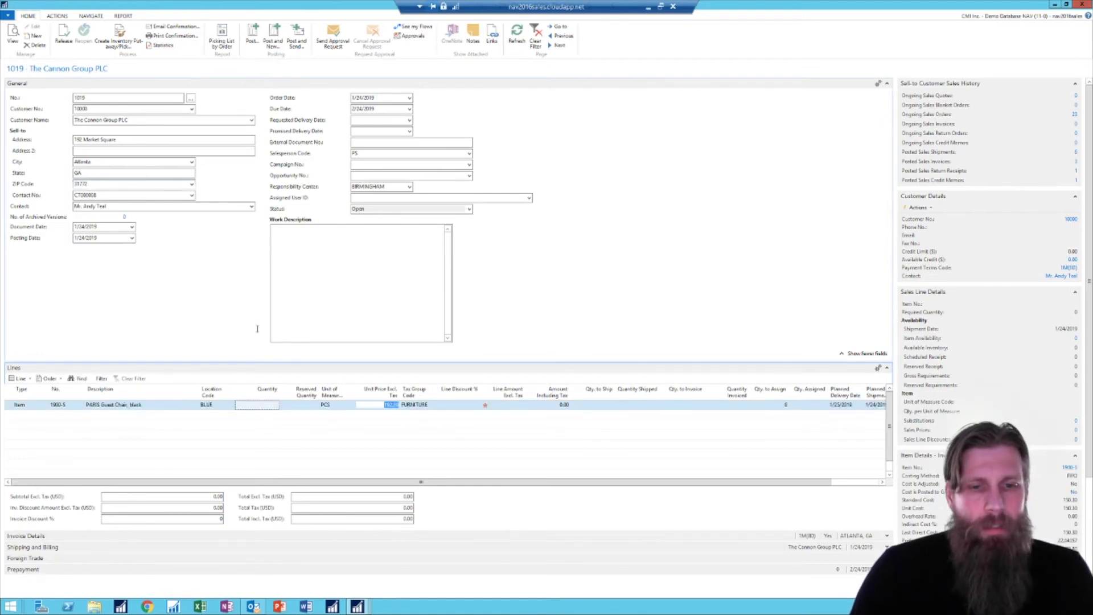
text(5)
key(Tab)
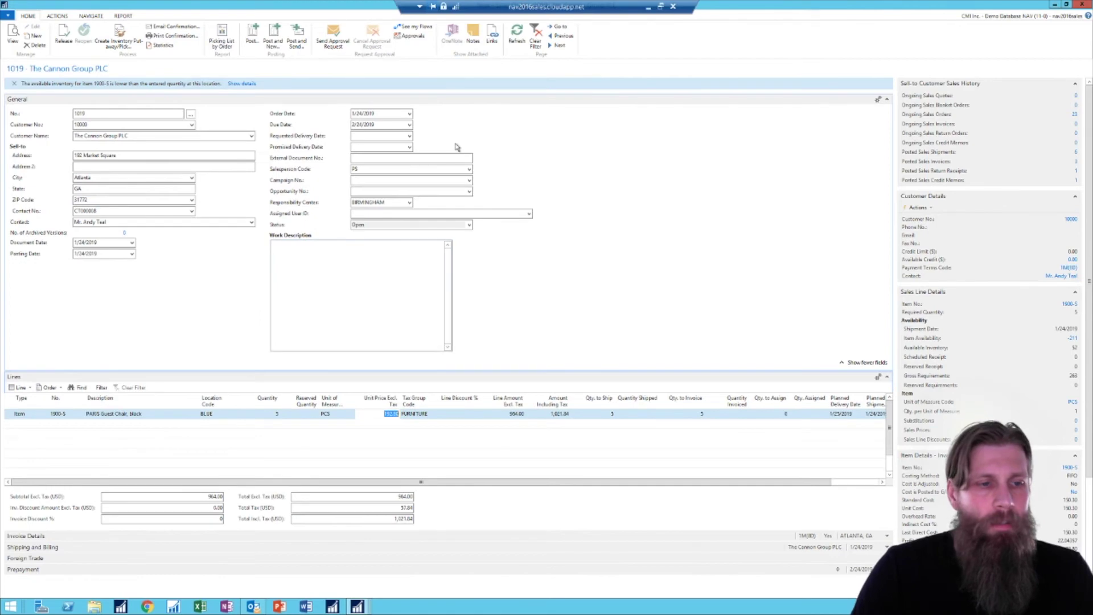
Send an approval request for the sales order and try to release it, leaving the order without posting.
click(333, 38)
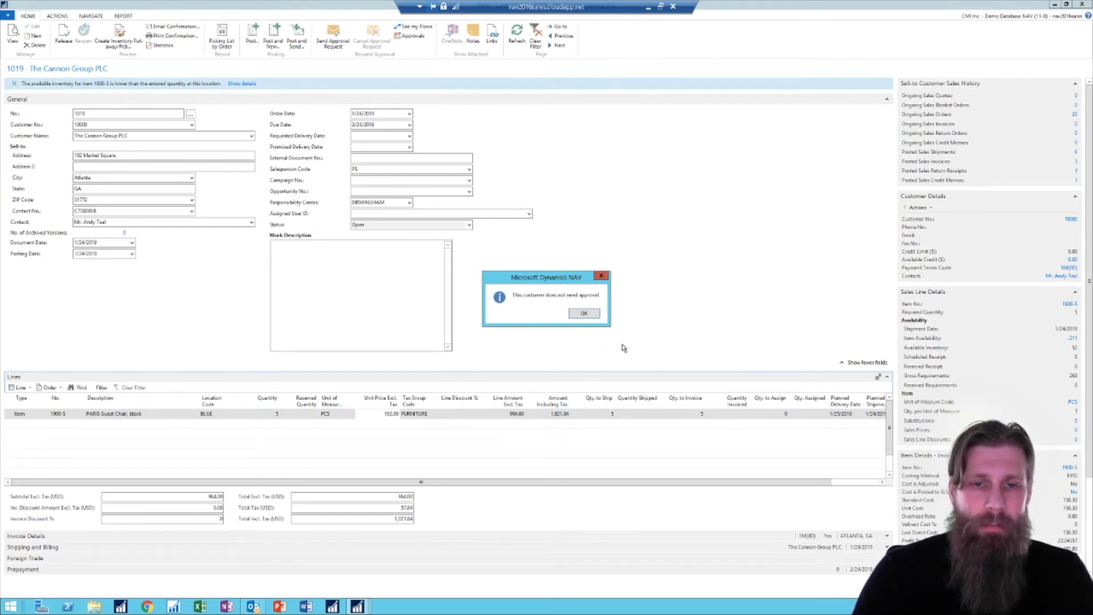
click(584, 313)
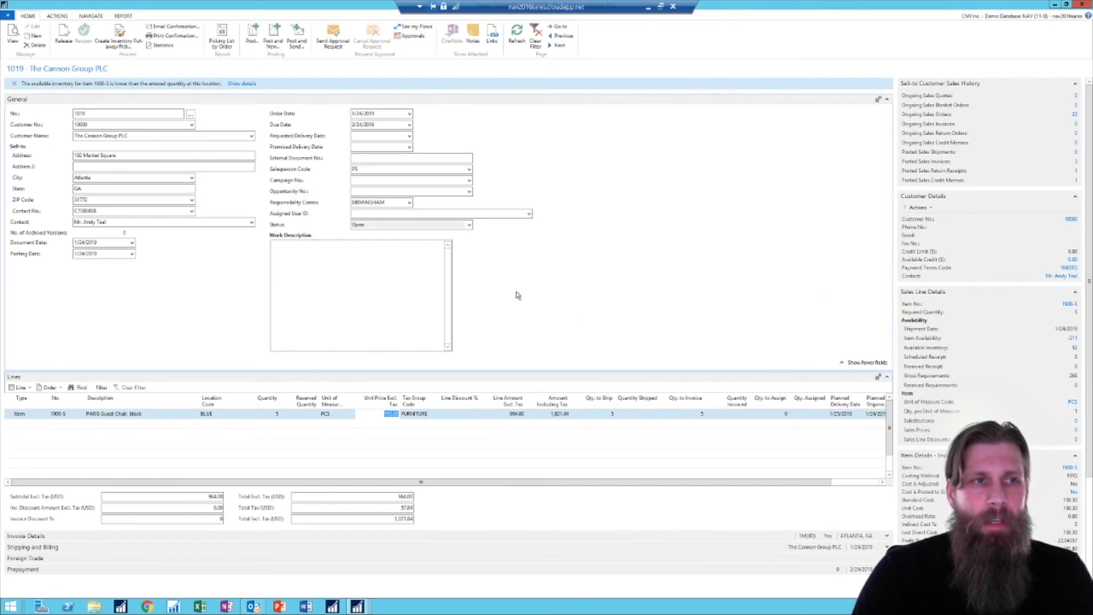
click(63, 37)
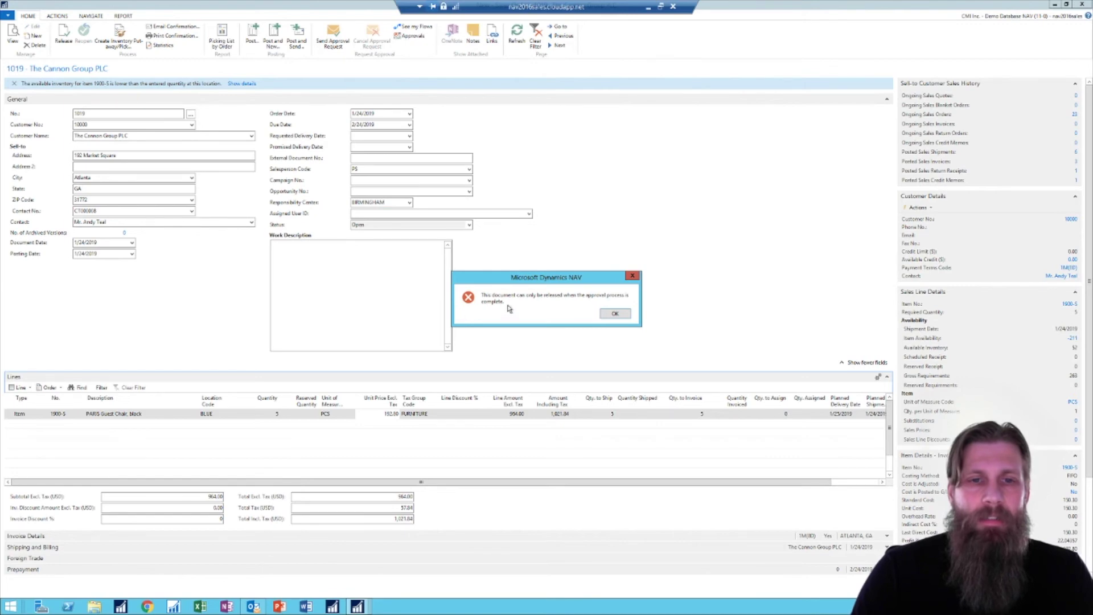
click(616, 314)
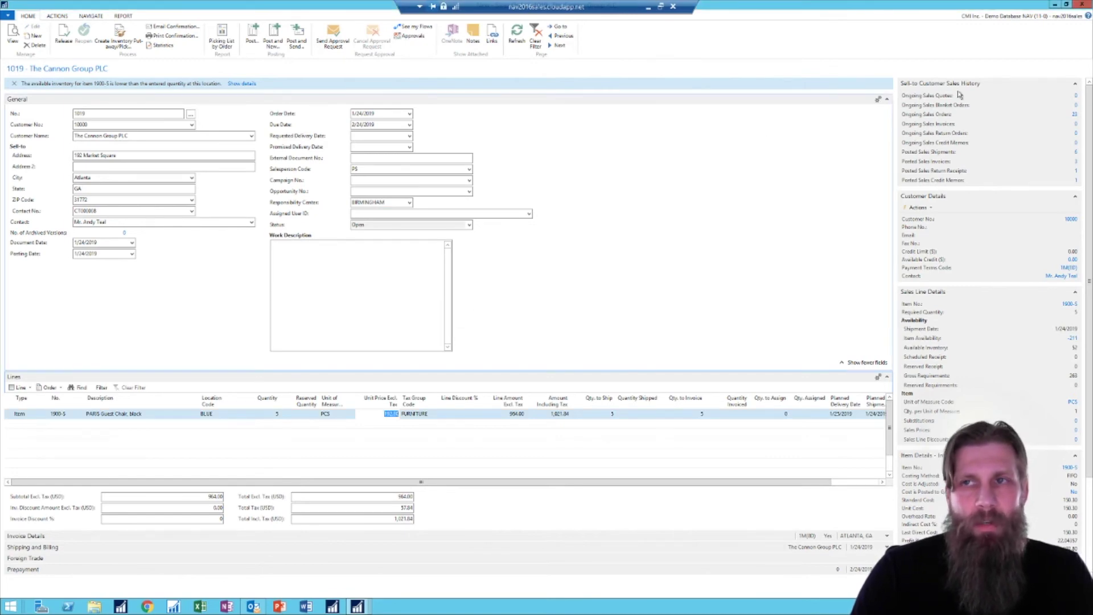
key(Escape)
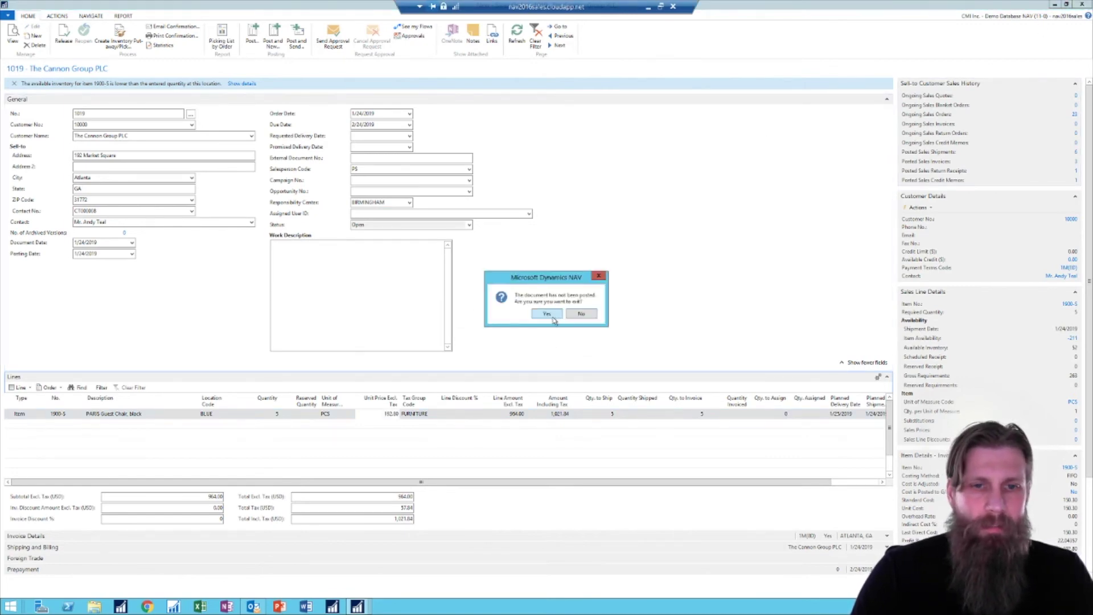
click(551, 313)
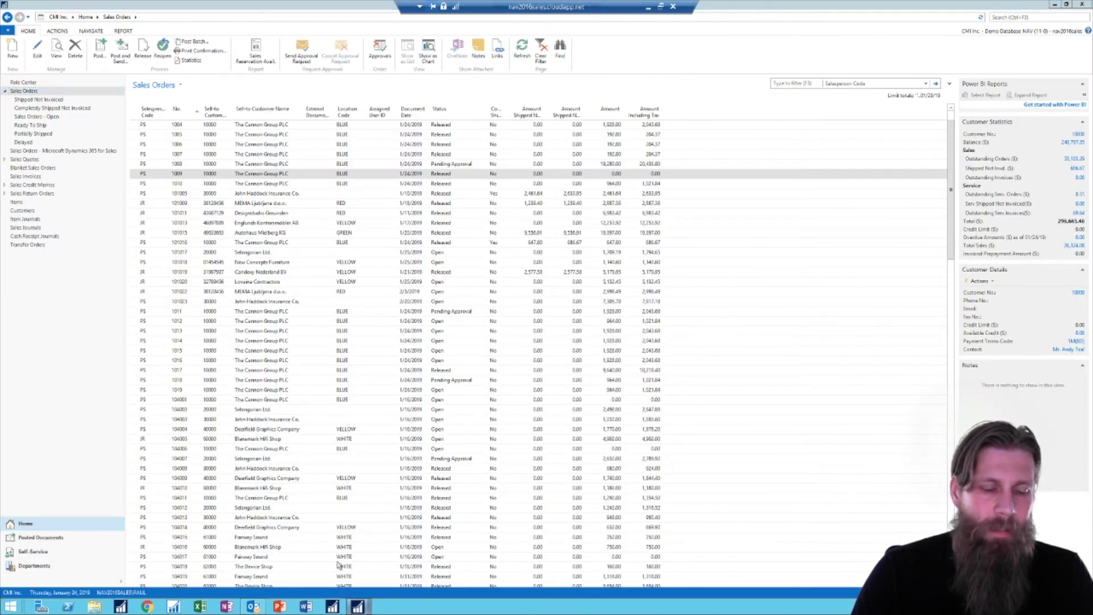
Switch back to the Workflows window, disable the Test workflow and close its card.
mouse_move(357, 606)
click(248, 556)
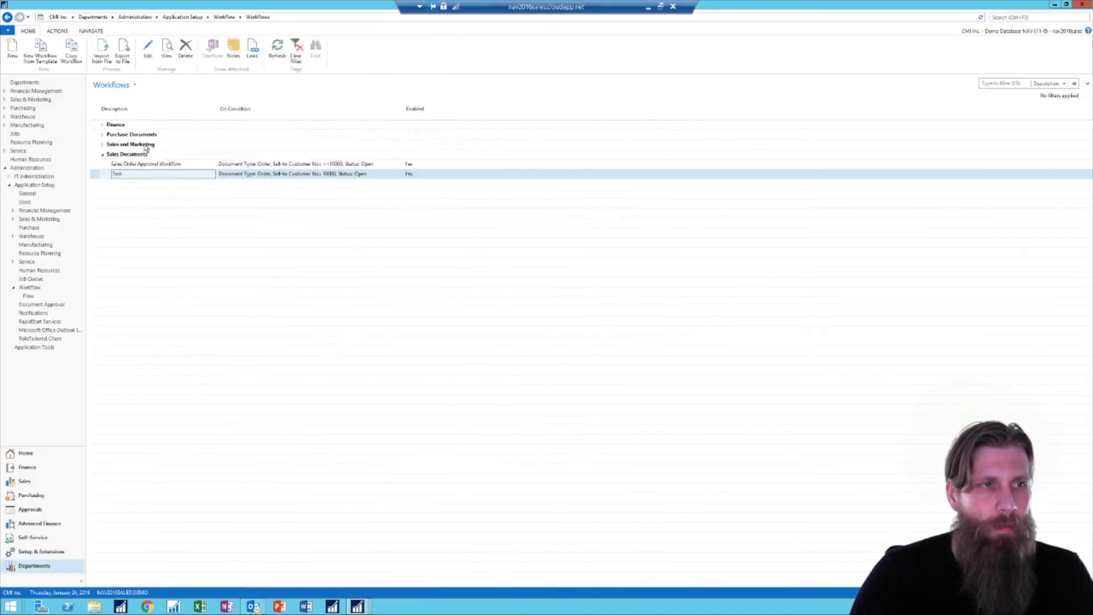
click(147, 51)
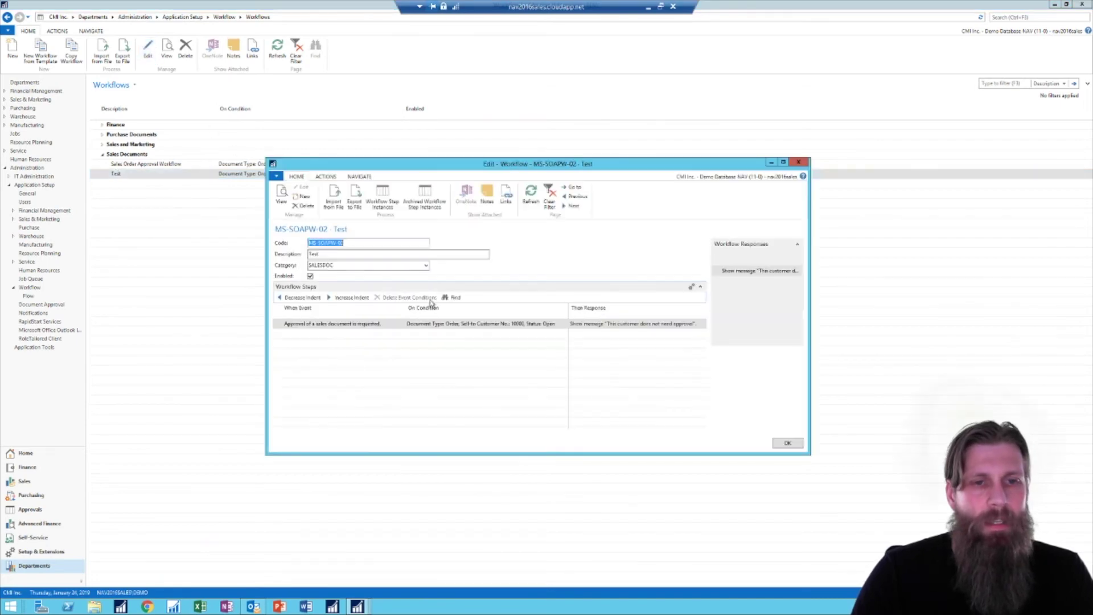
click(310, 277)
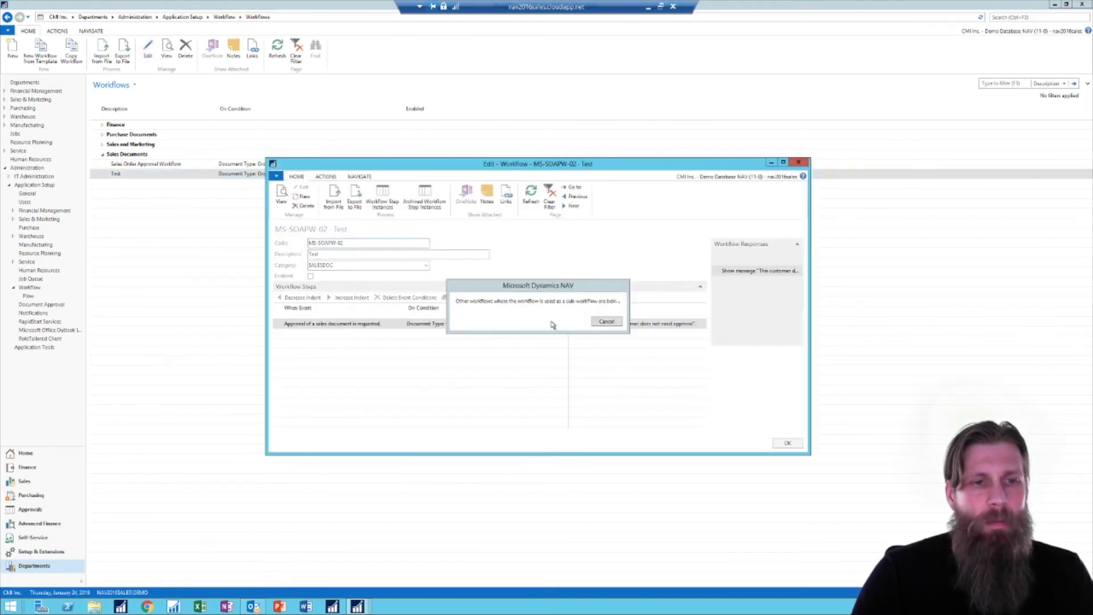
click(551, 323)
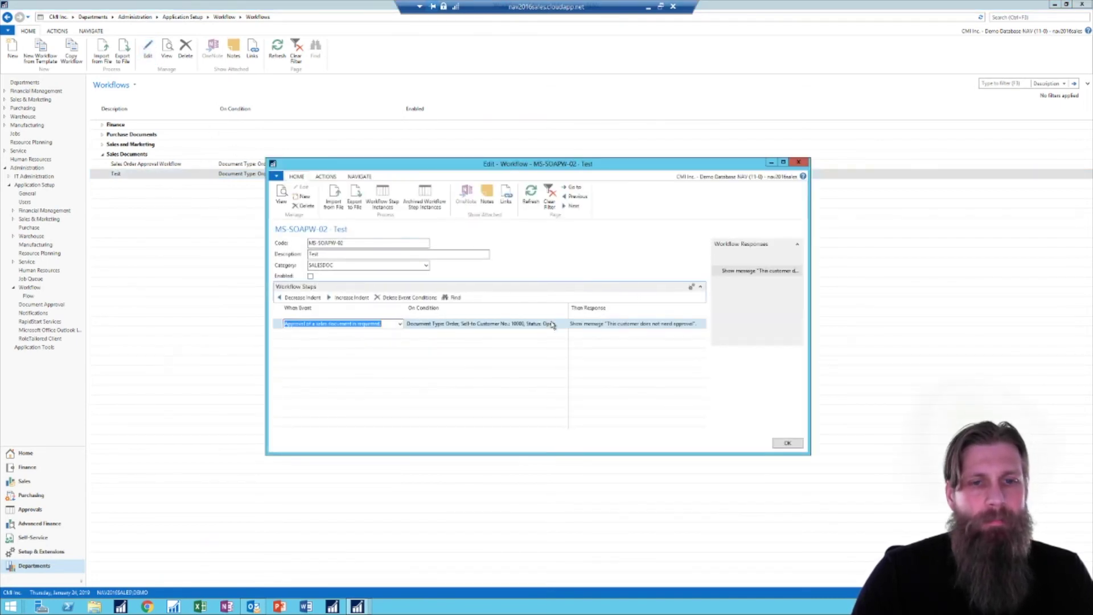
click(798, 162)
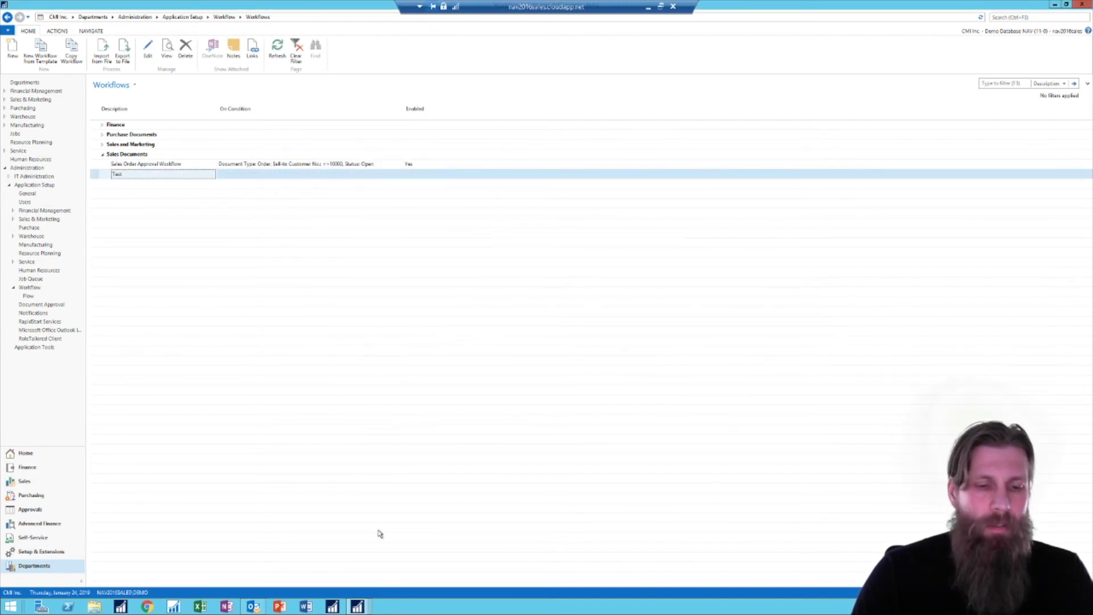
Return to the Sales Orders window and create another new sales order for The Cannon Group PLC.
mouse_move(358, 608)
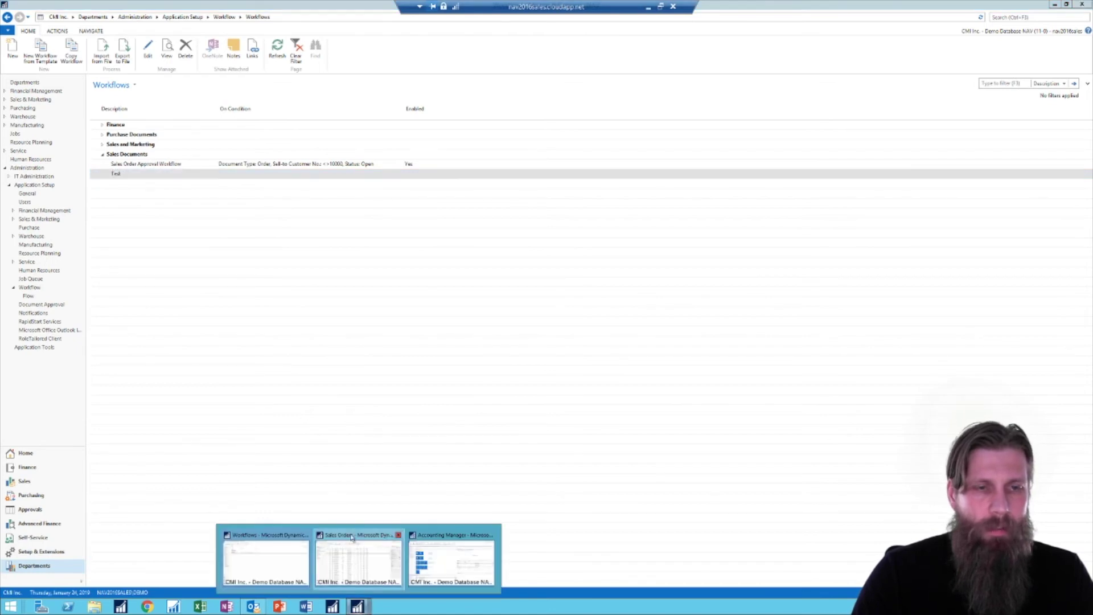
click(357, 564)
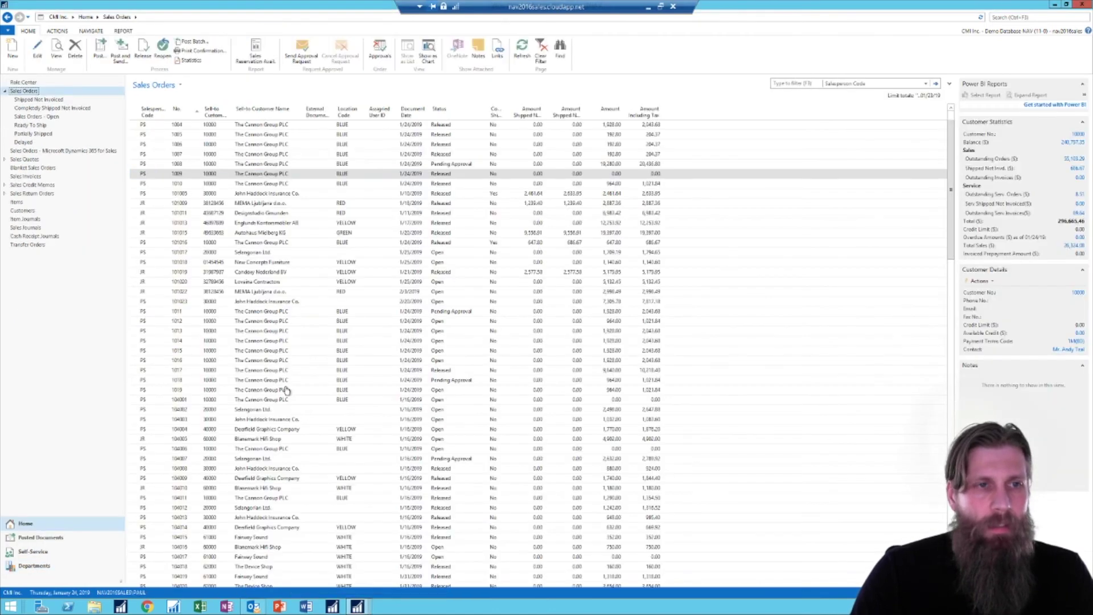
click(37, 57)
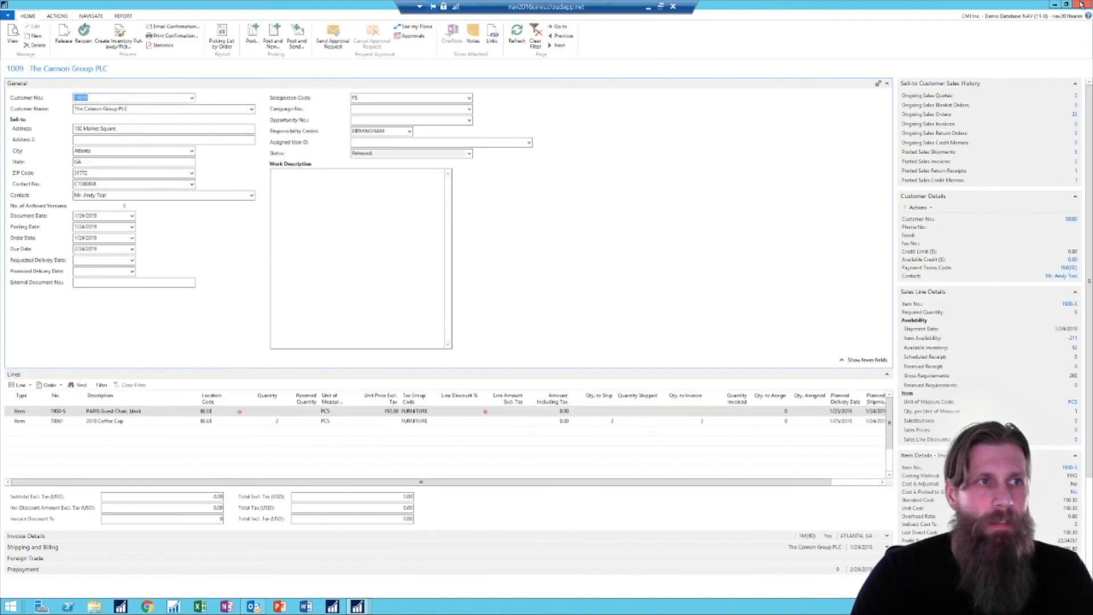
click(37, 36)
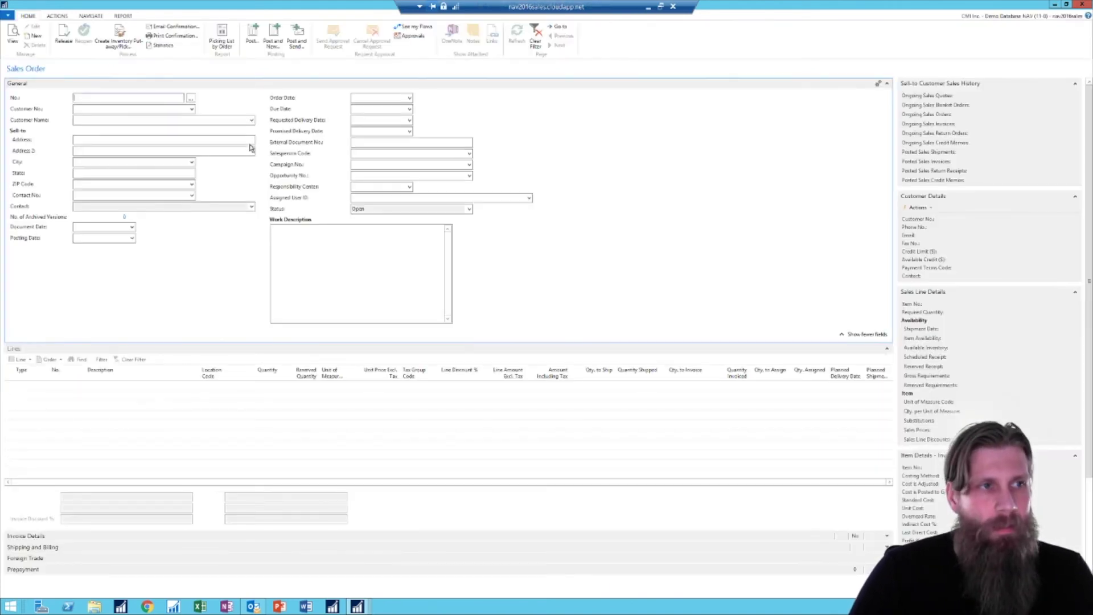
key(Tab)
text(10000)
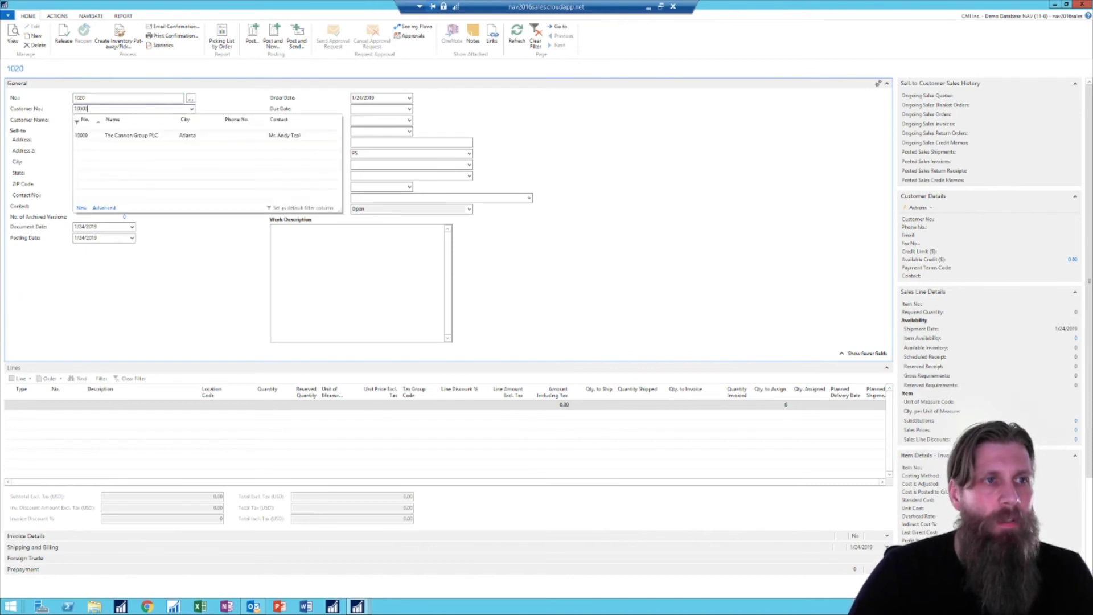
key(Tab)
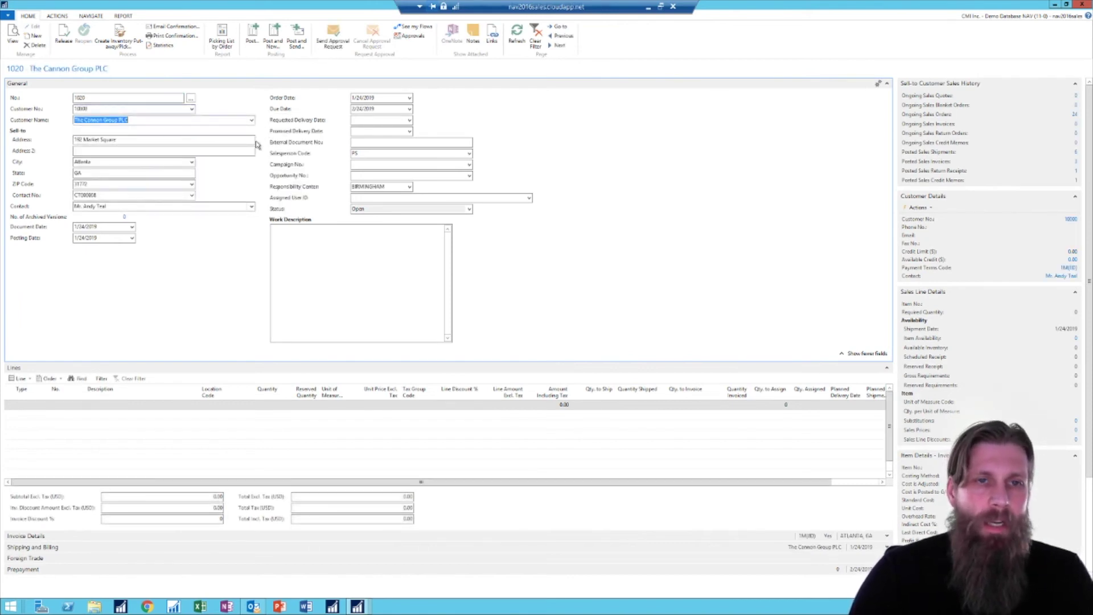
Add an item line for the PARIS Guest Chair, black, with a quantity of 5 to The Cannon Group PLC's new order.
click(24, 405)
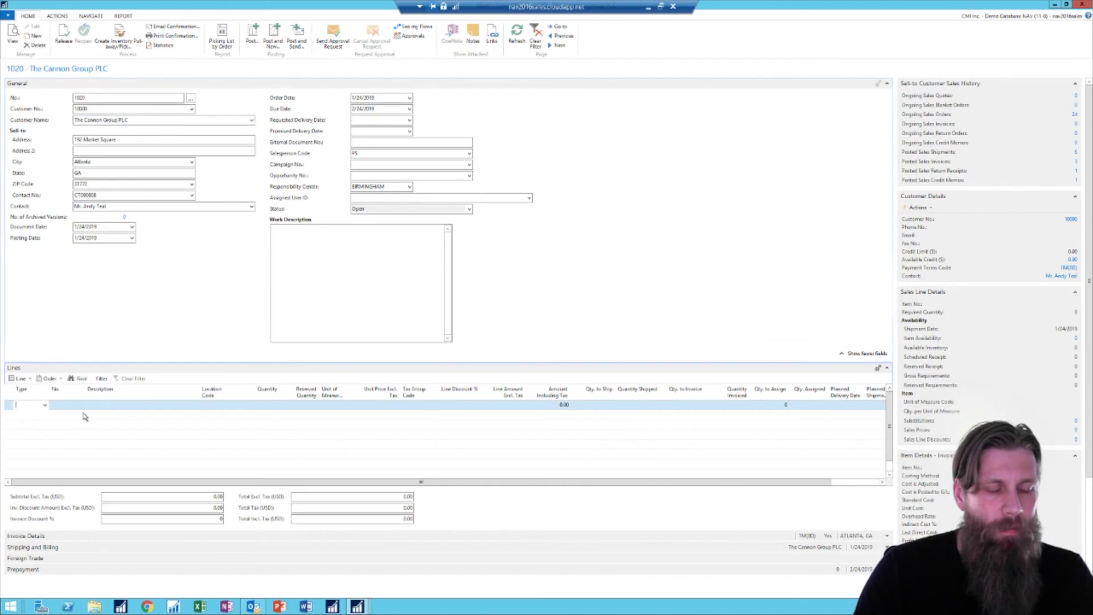
text(Item)
key(Tab)
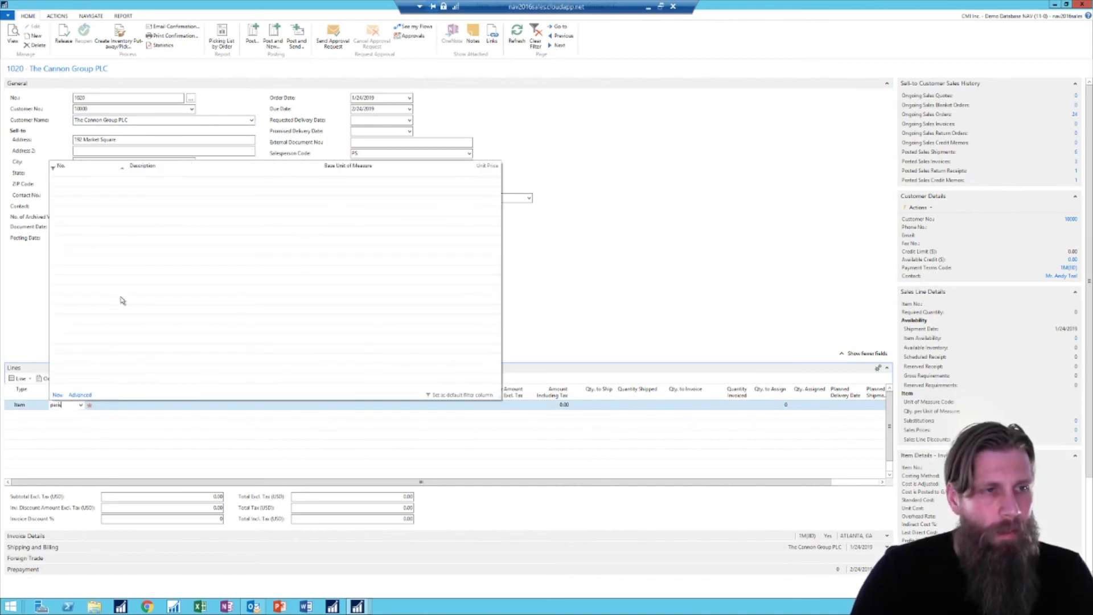
click(159, 171)
click(162, 183)
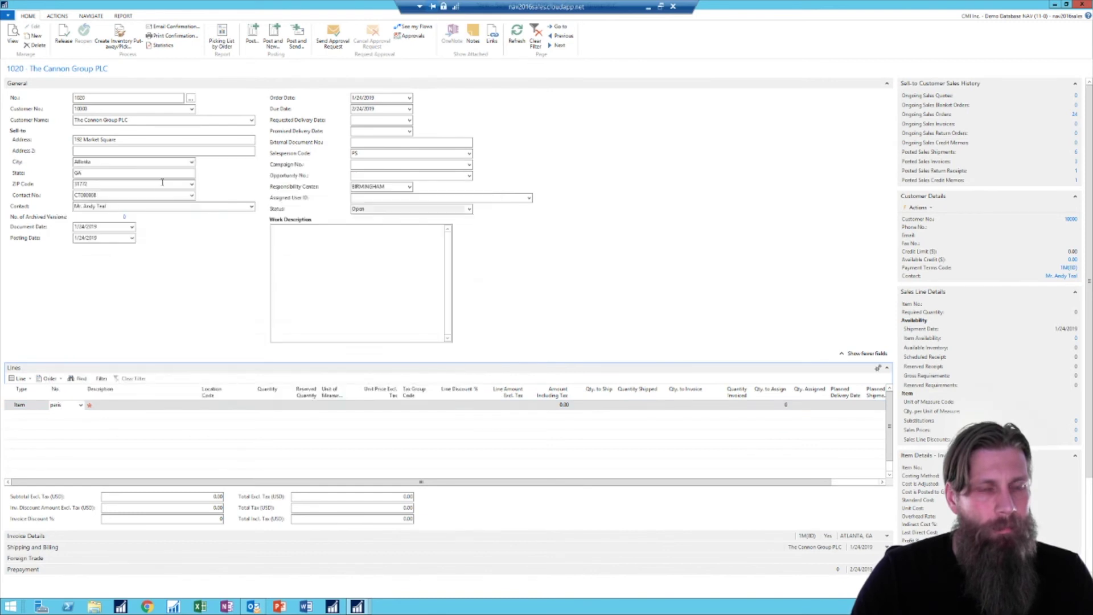
key(Return)
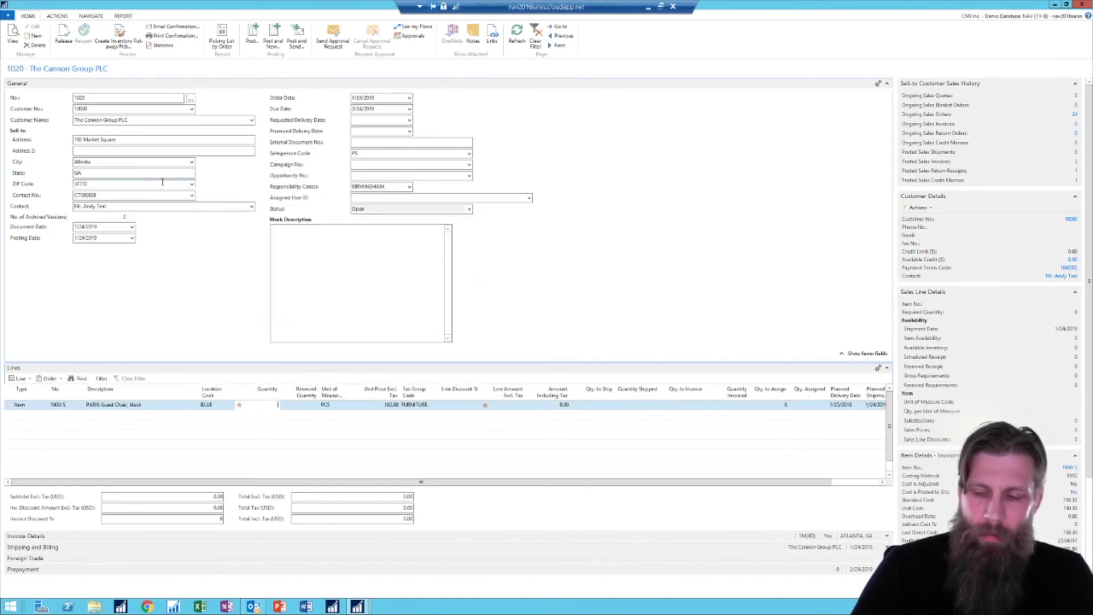
text(5)
key(Return)
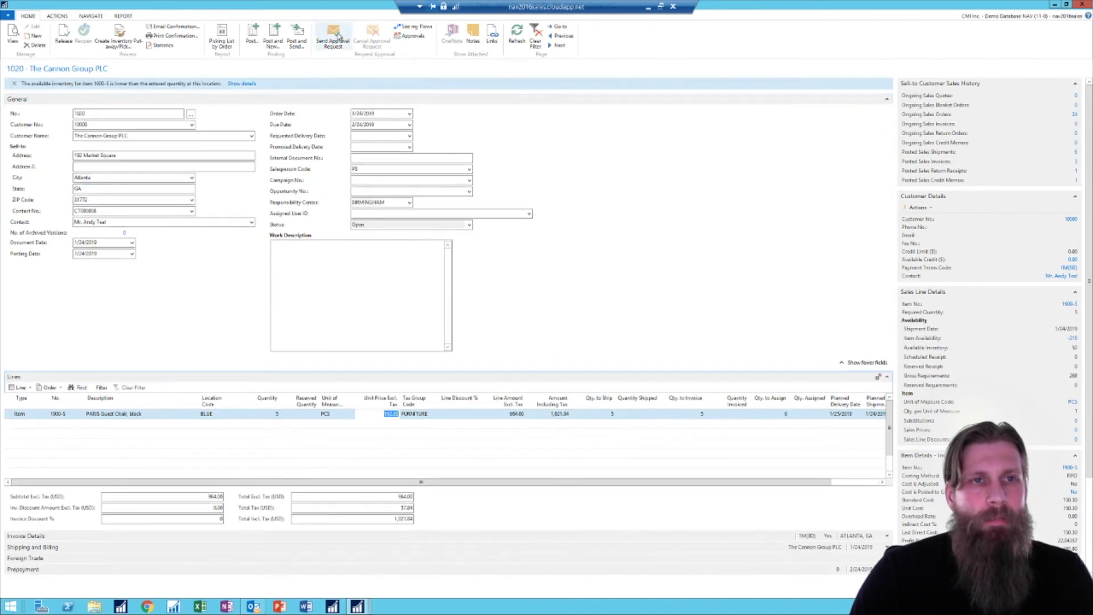
Try to send an approval request for The Cannon Group PLC's order, dismiss the message, and release the order.
click(335, 38)
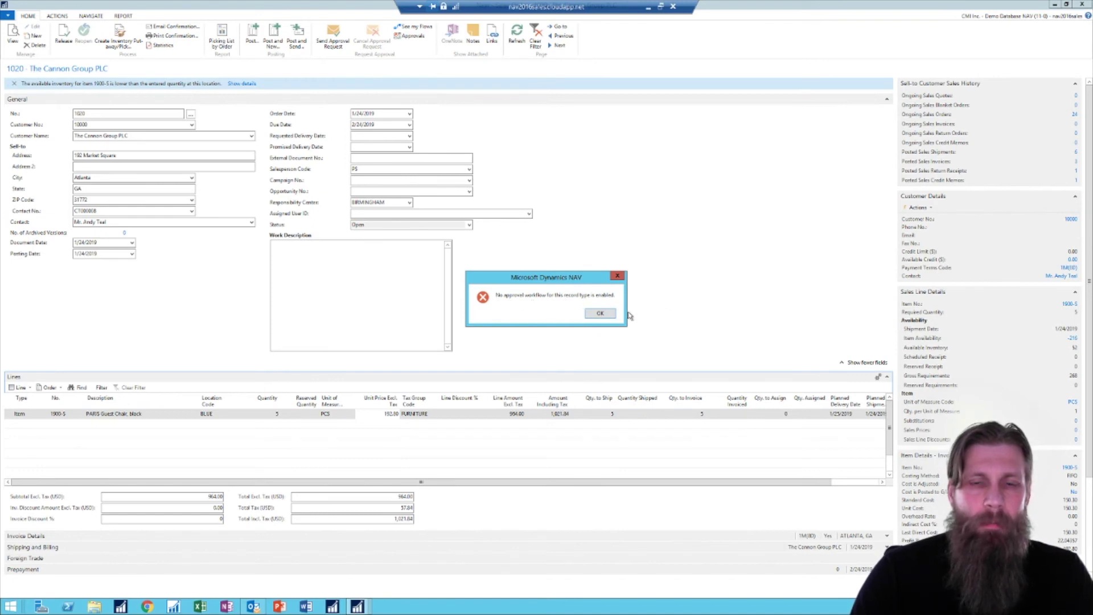
click(603, 313)
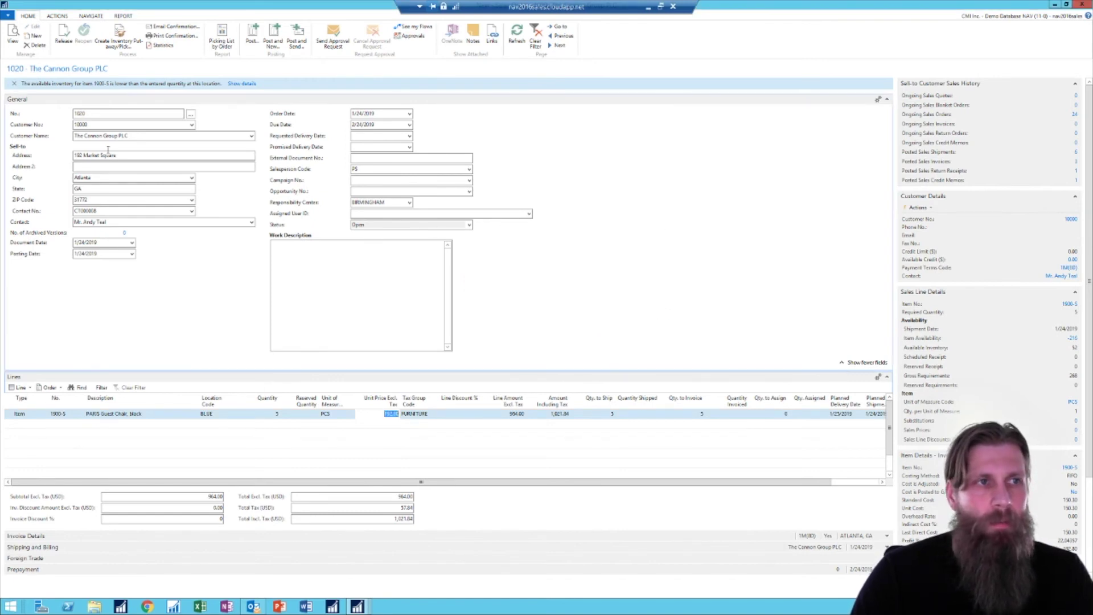
click(64, 33)
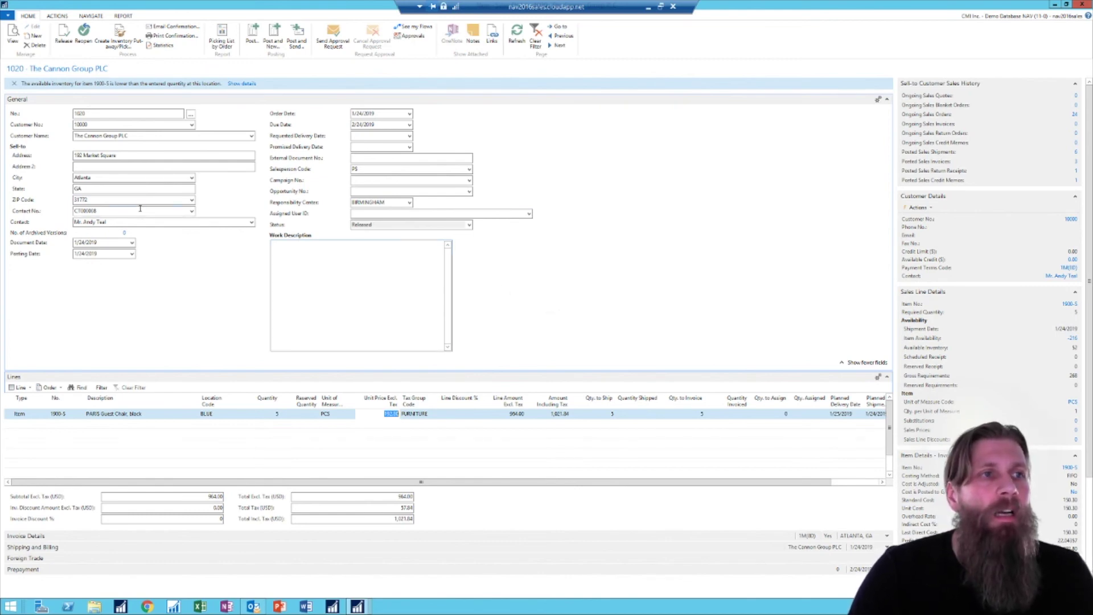
Create another new sales order for the customer New Concepts Furniture.
click(33, 36)
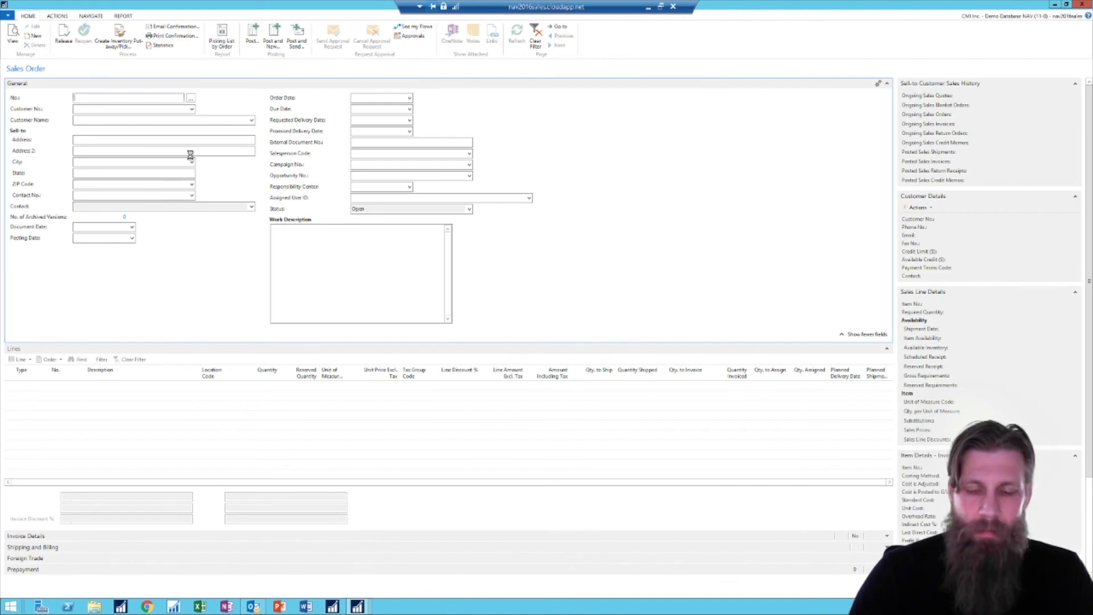
click(192, 109)
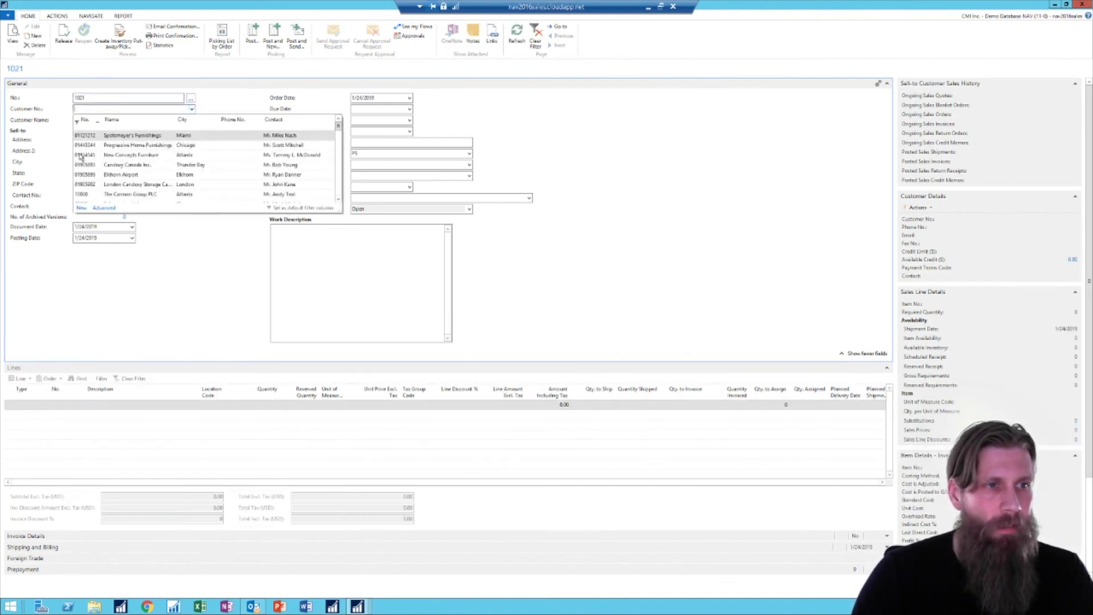
click(84, 156)
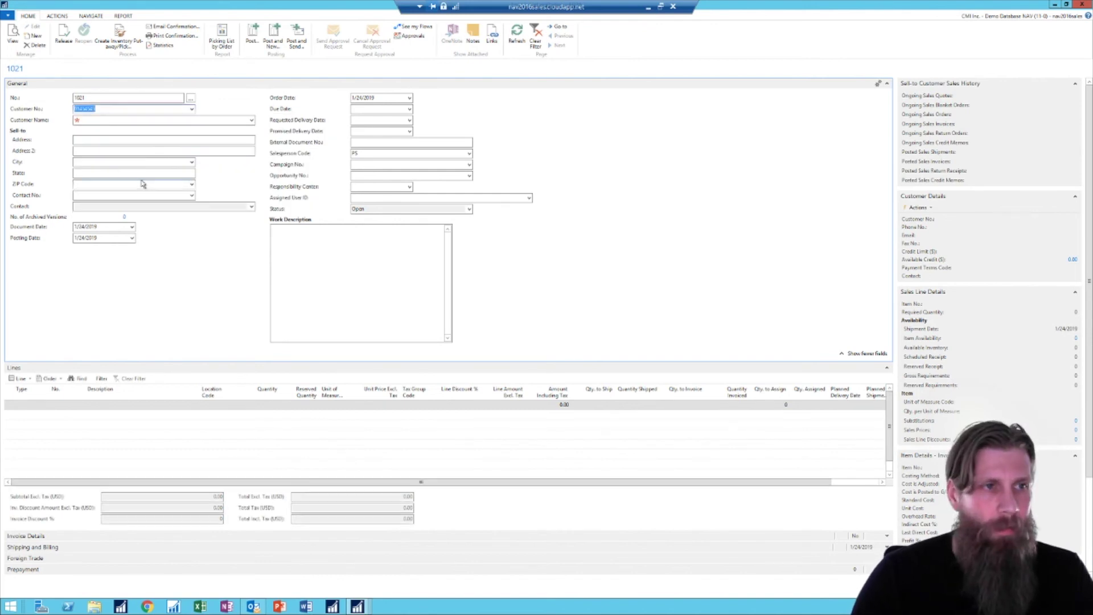
Add an item line for 5 PARIS Guest Chair, black, to the New Concepts Furniture order and send its approval request.
click(26, 406)
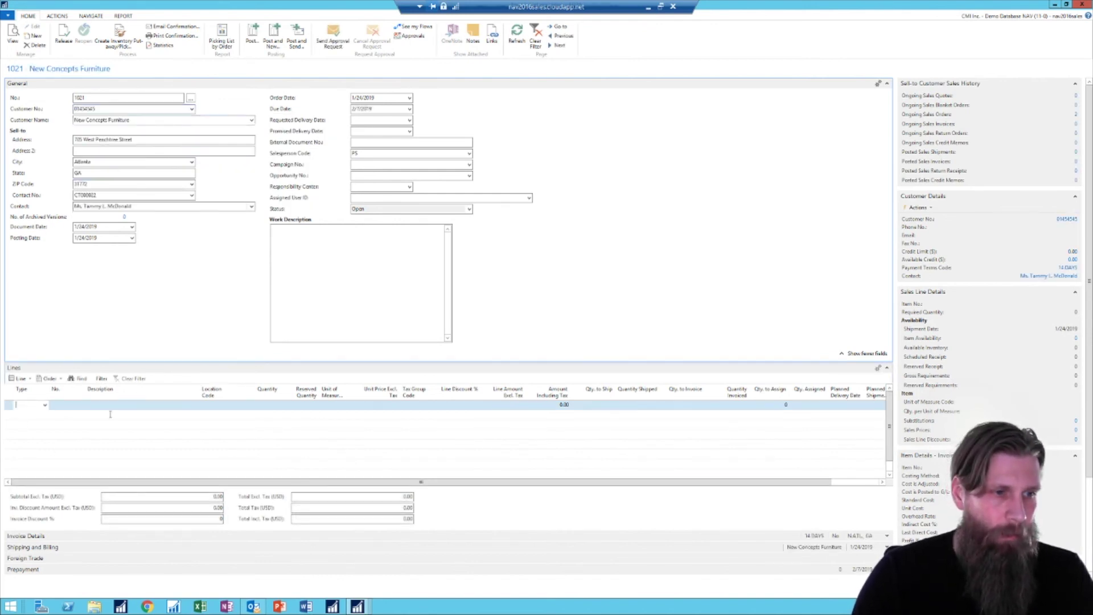
text(i)
key(Tab)
text(pa)
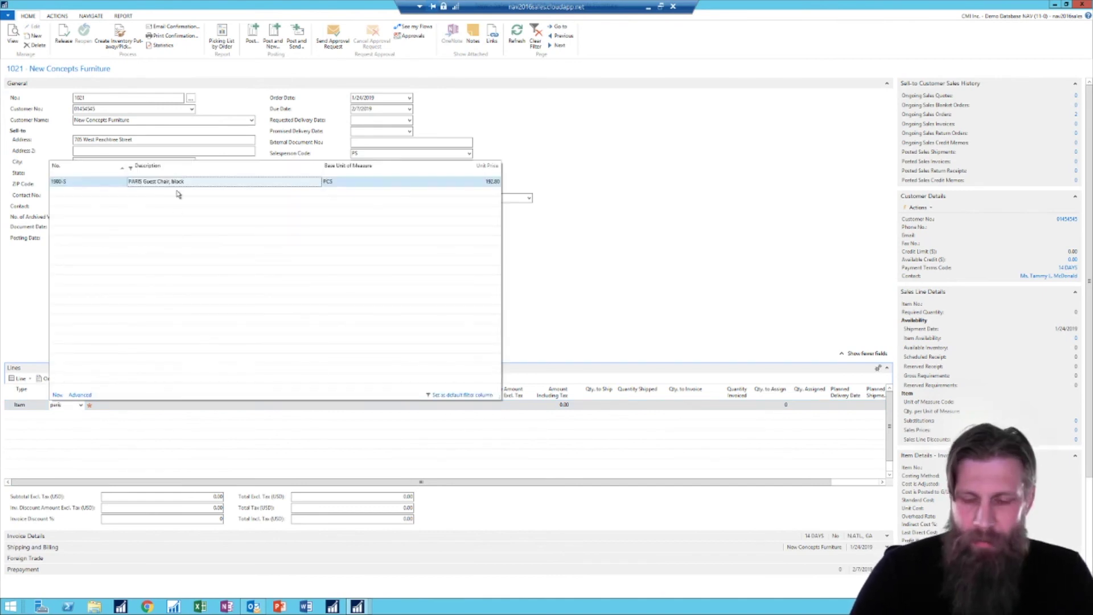
key(Return)
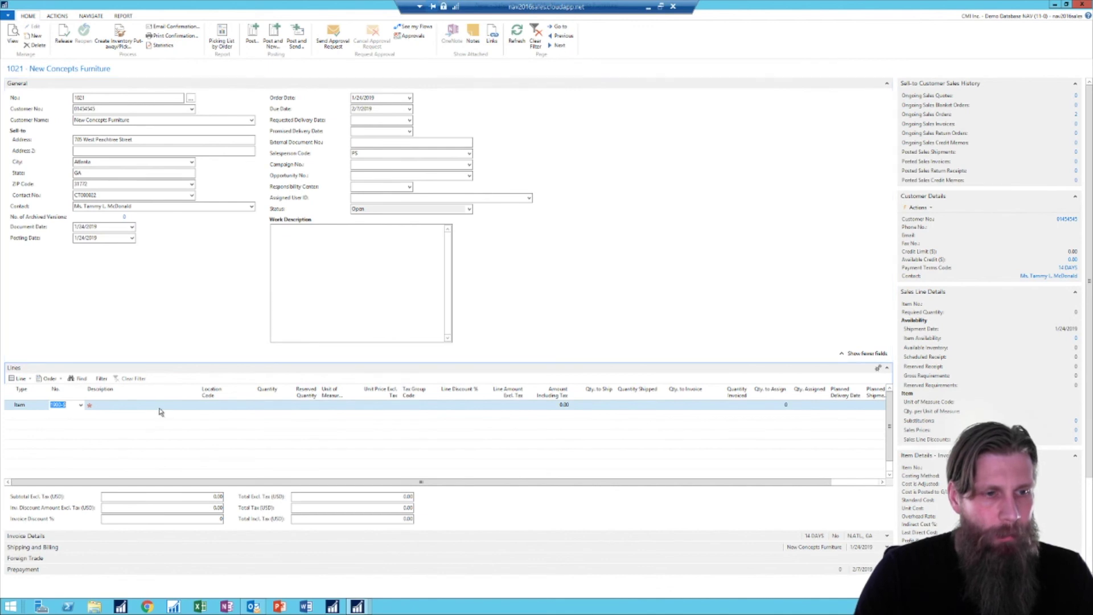
key(Return)
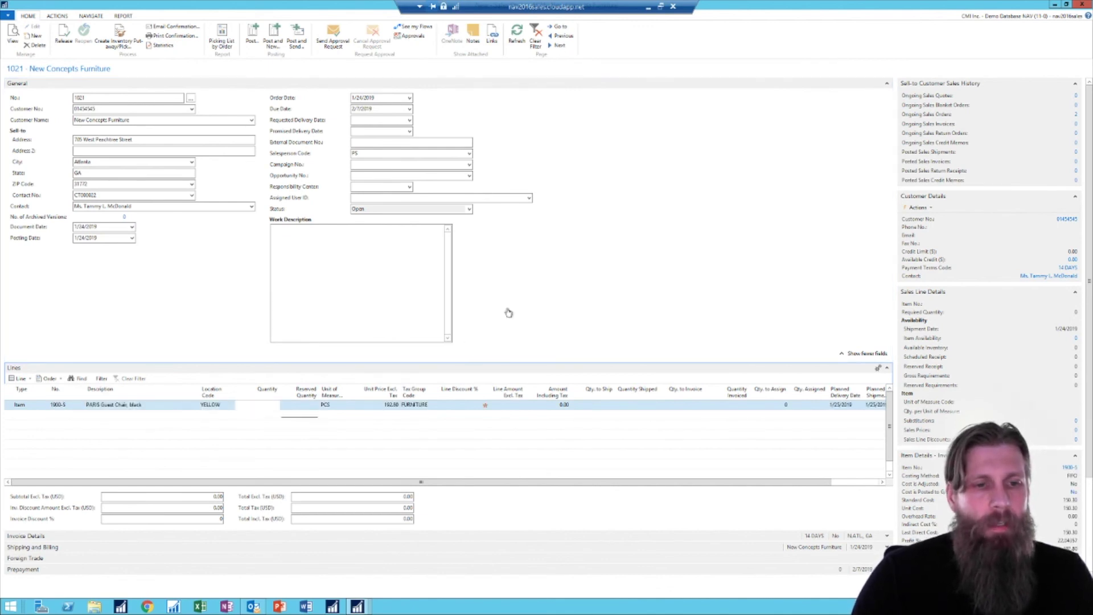
text(5)
key(Return)
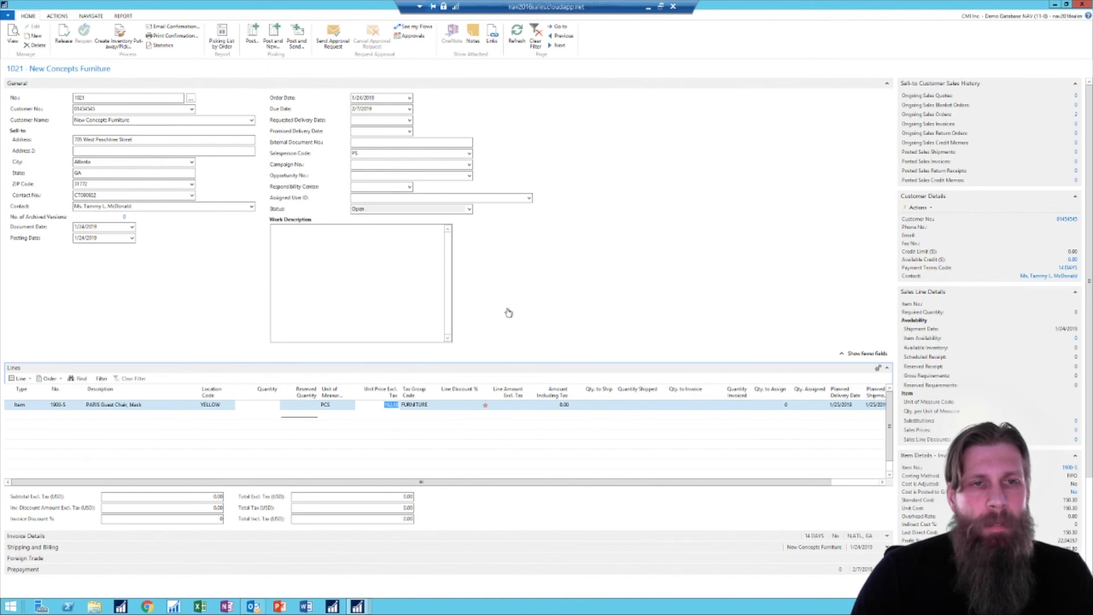
click(337, 35)
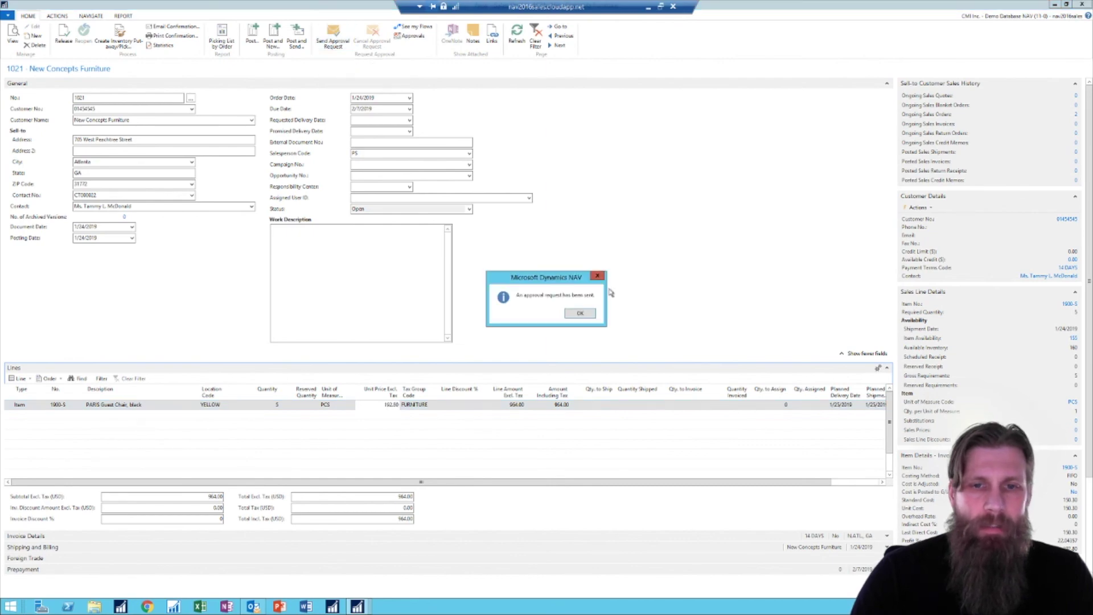
click(582, 313)
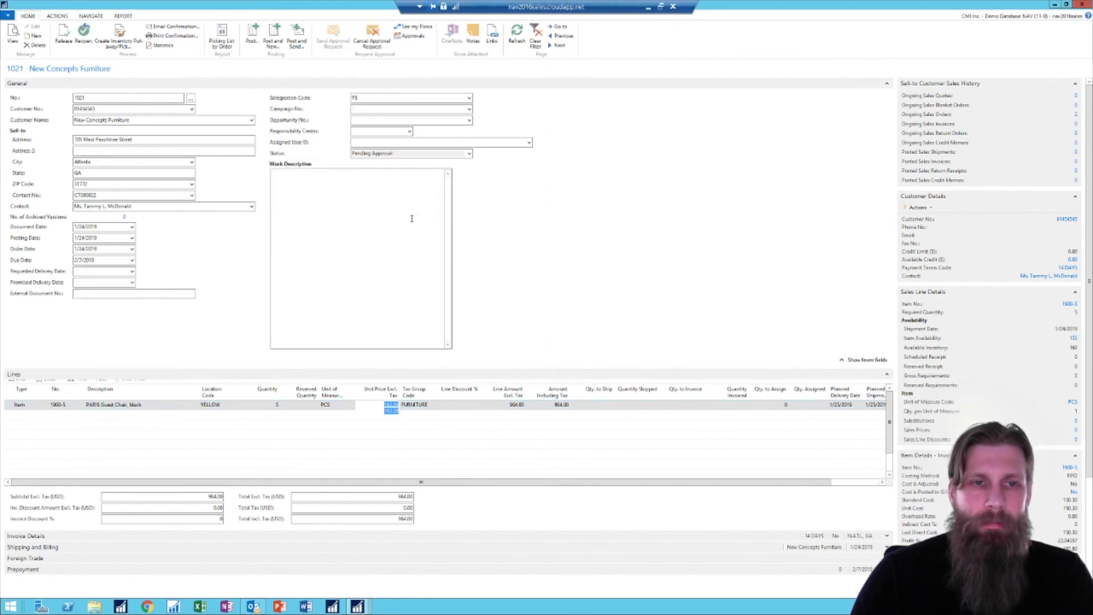